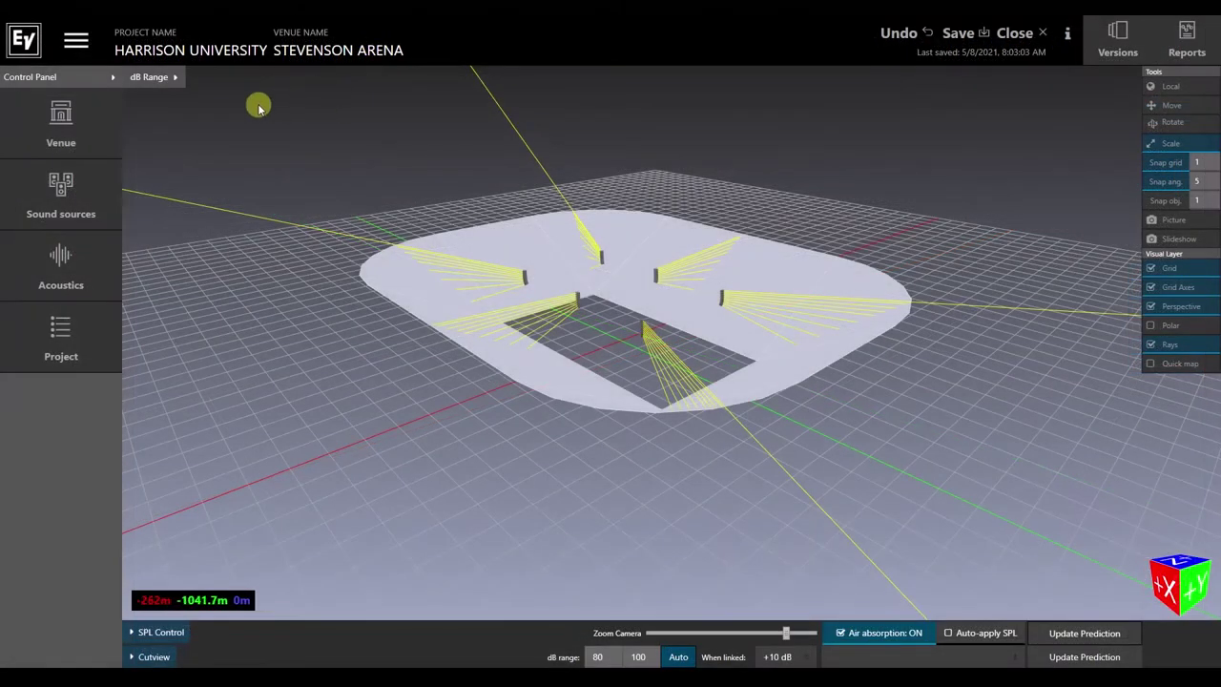
Start a new empty project and add a rectangular plane to the venue
click(78, 44)
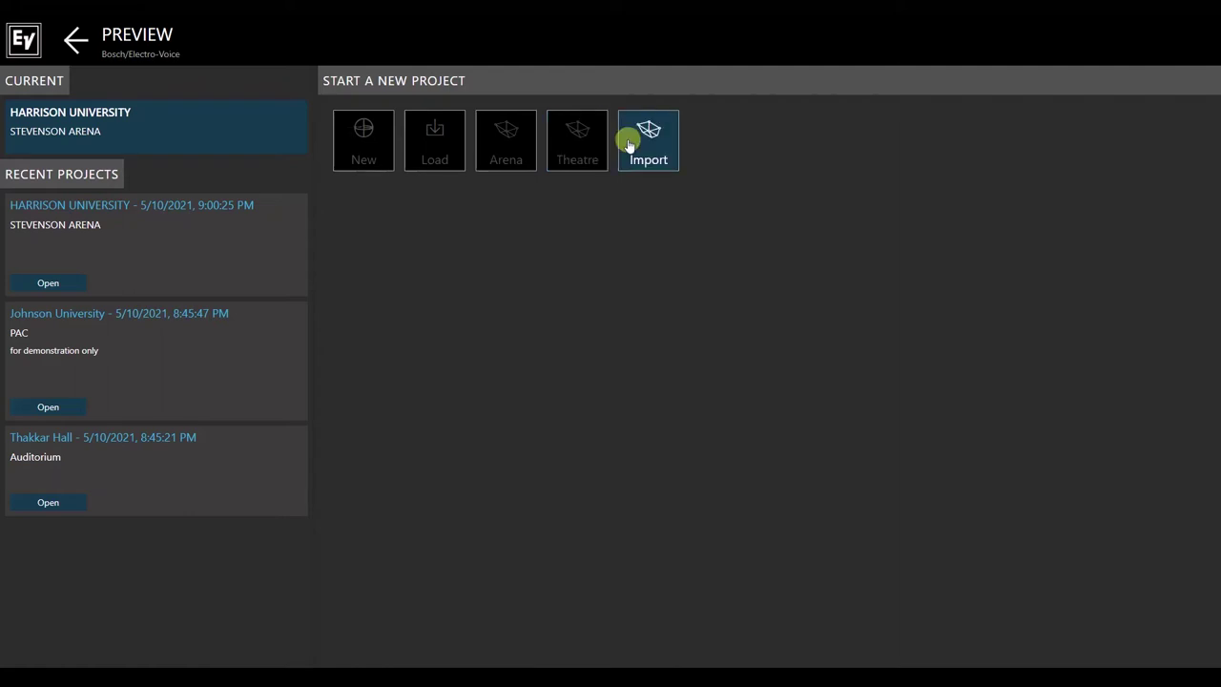
click(385, 143)
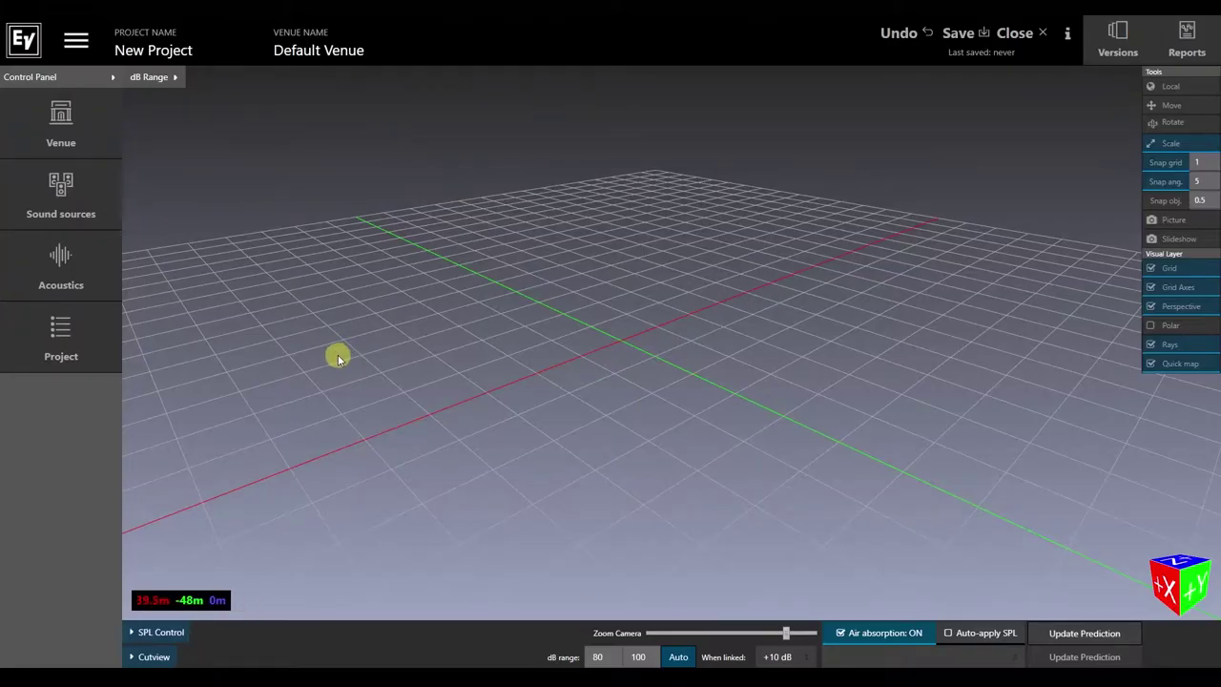
click(93, 129)
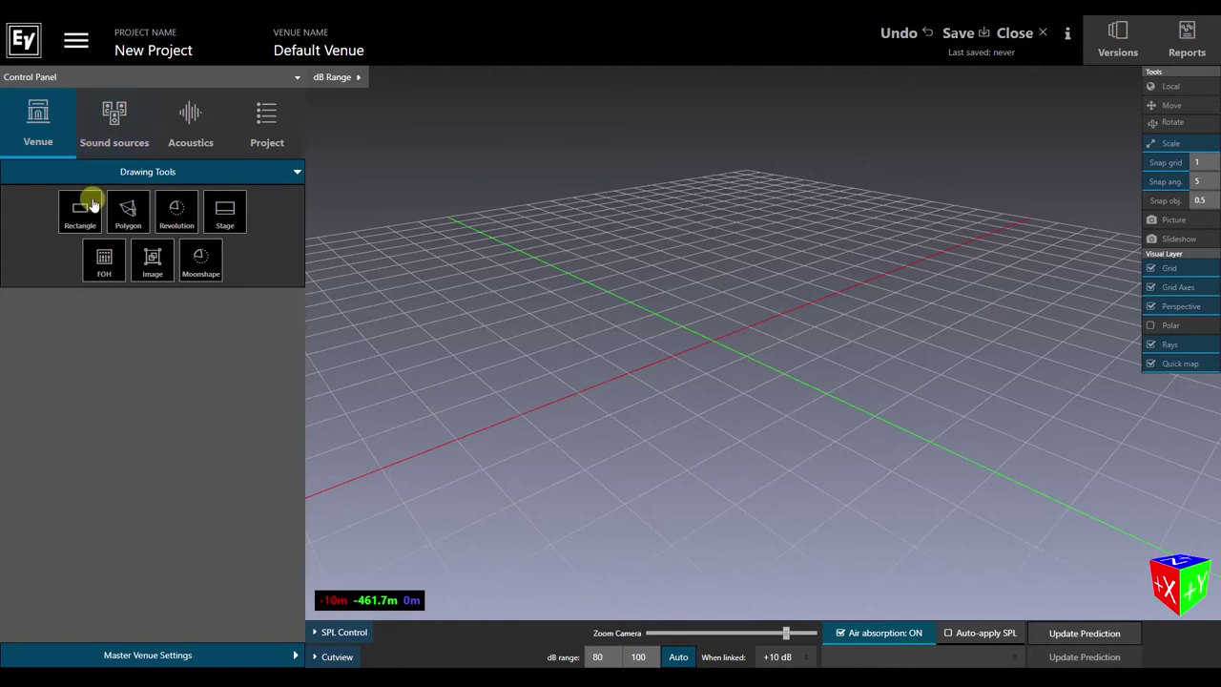
click(92, 205)
click(93, 205)
Set the rectangular plane's size to 35 m depth and 30 m length
click(9, 297)
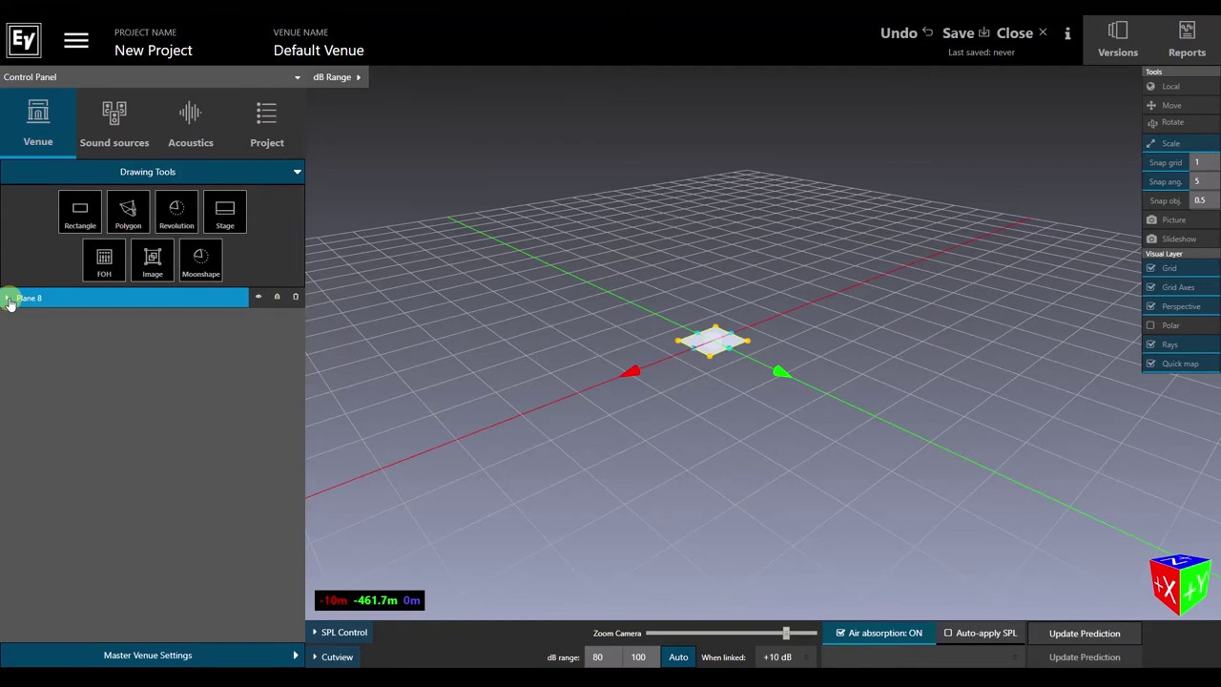
click(9, 299)
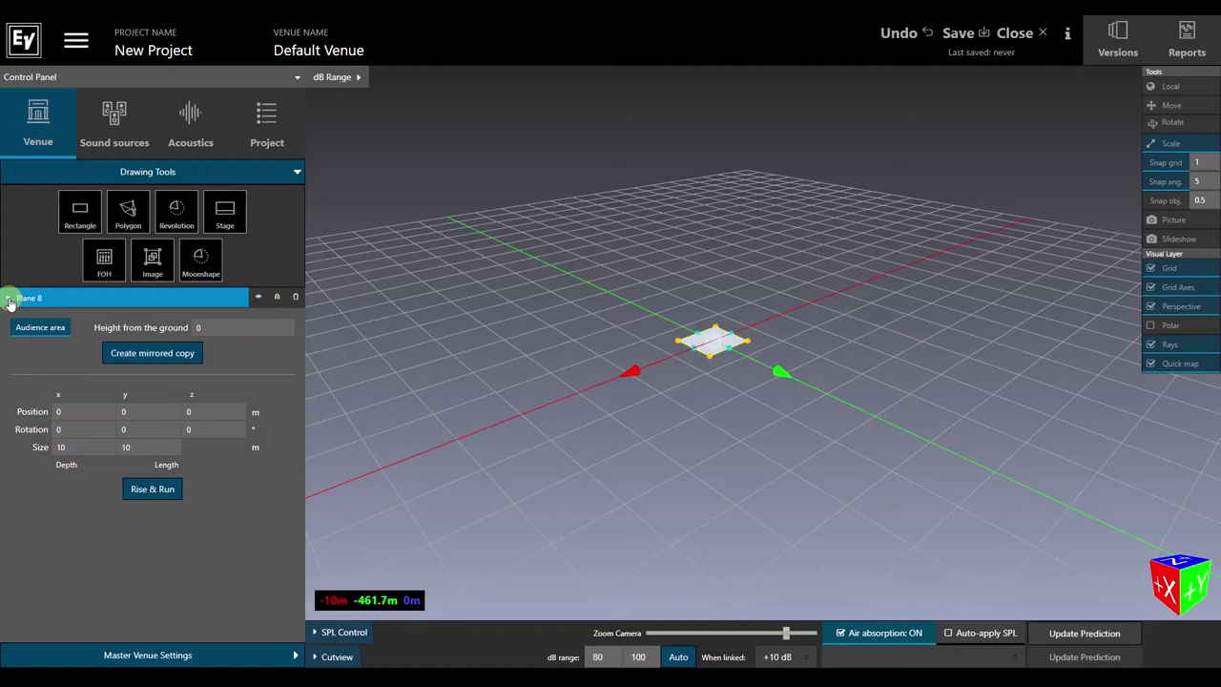
double_click(81, 446)
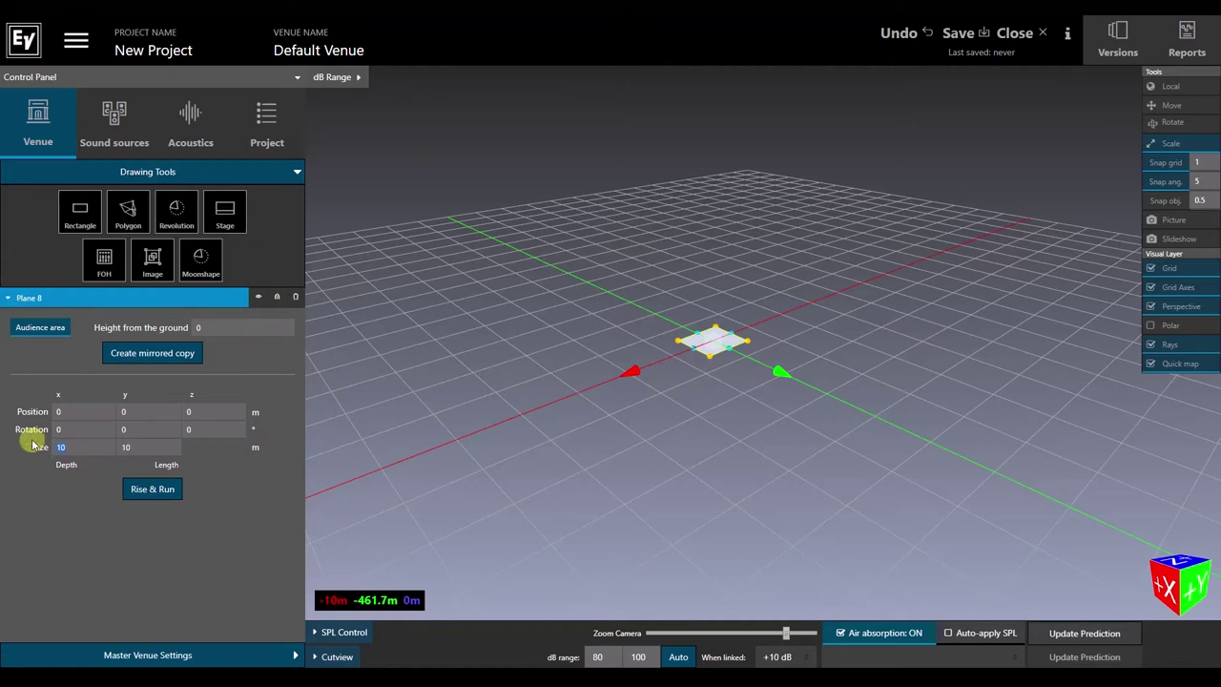
text(35)
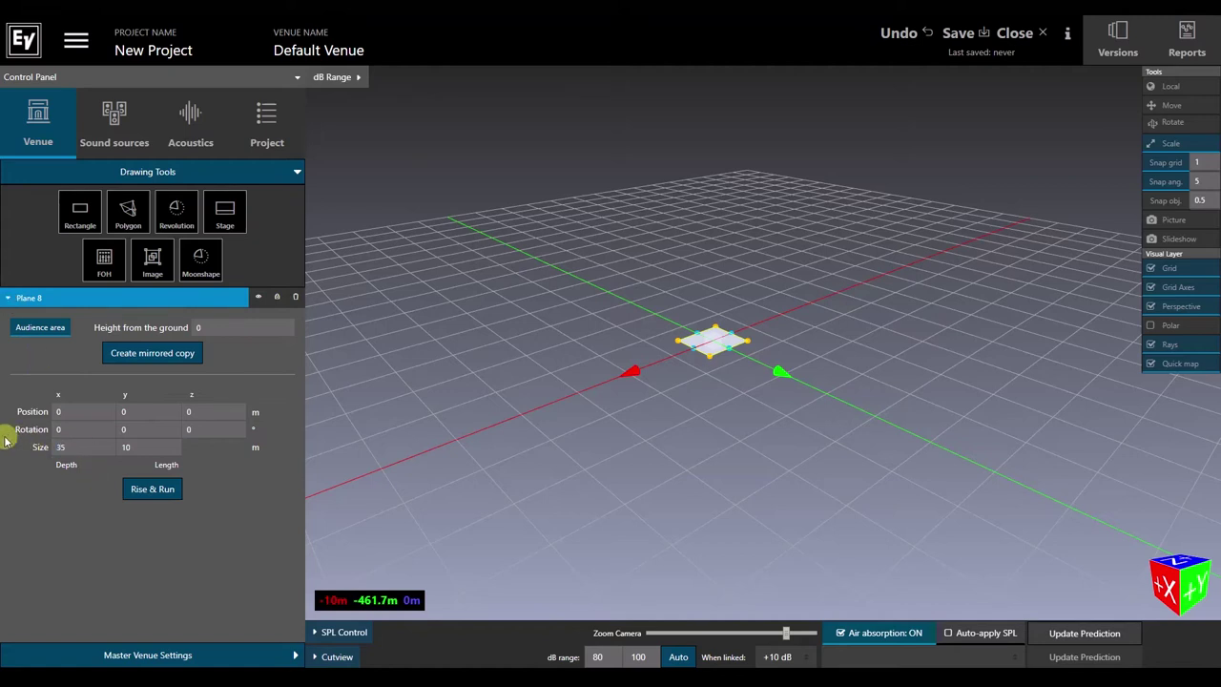
key(Tab)
text(30)
key(Tab)
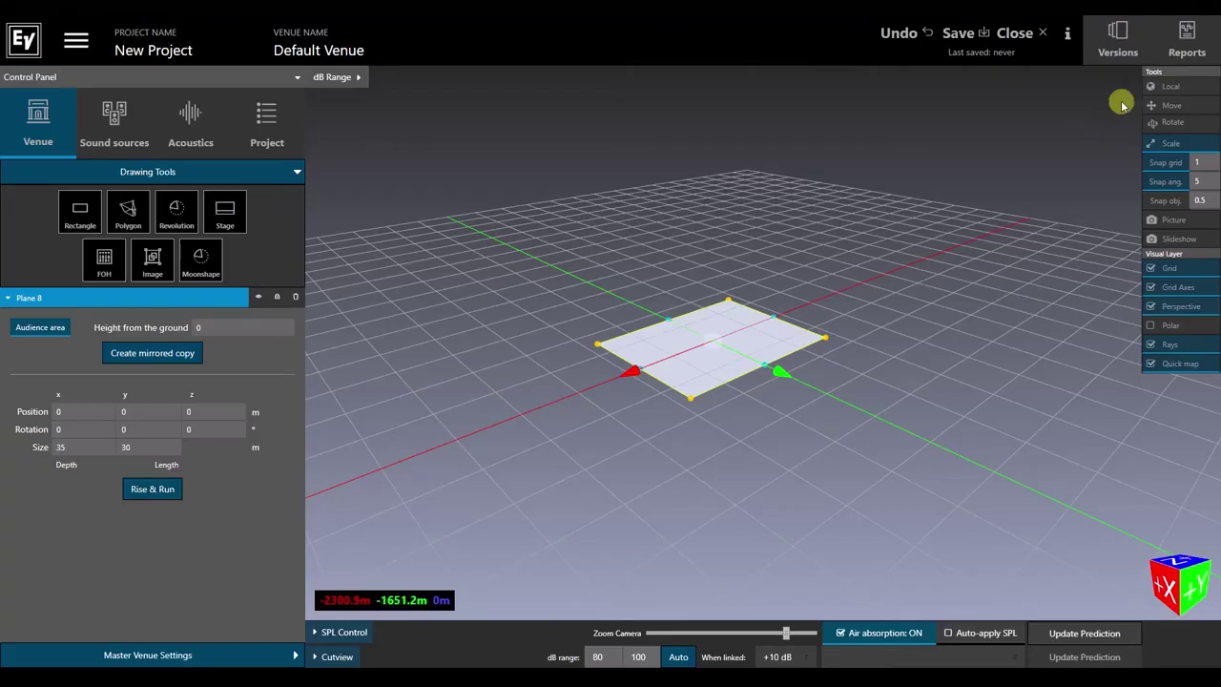
Move the plane along the y axis and set its y position to 0 m, with its near edge on the x axis
click(1157, 107)
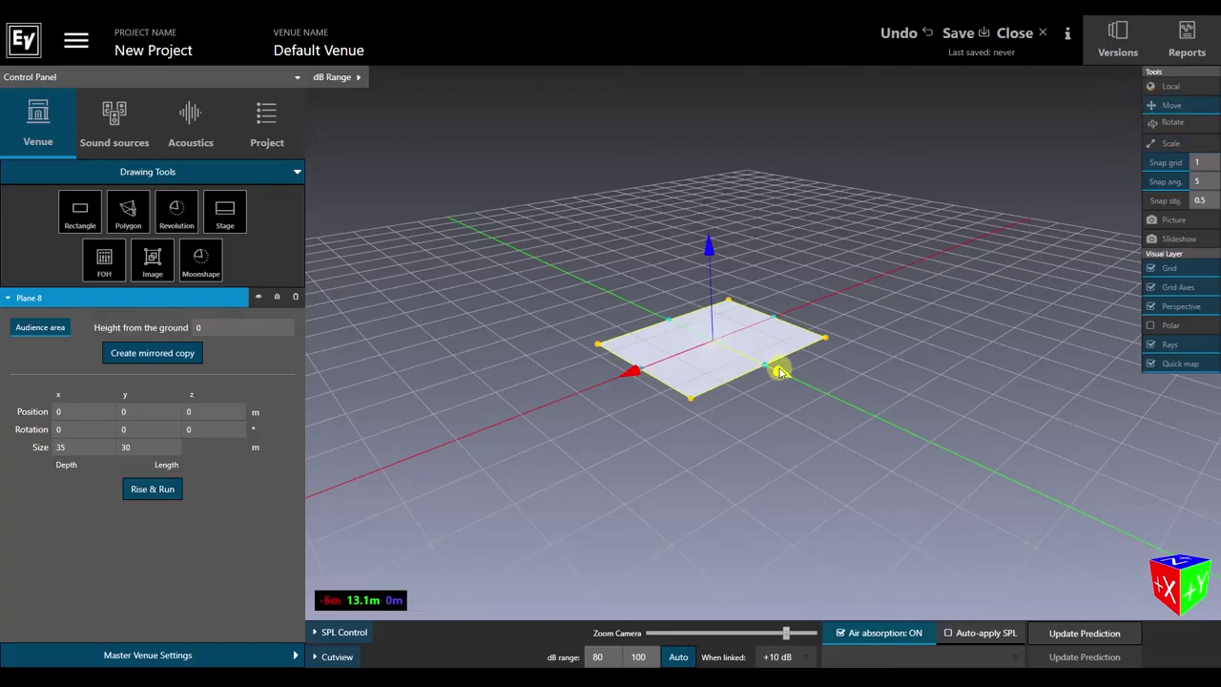
drag(832, 418, 847, 442)
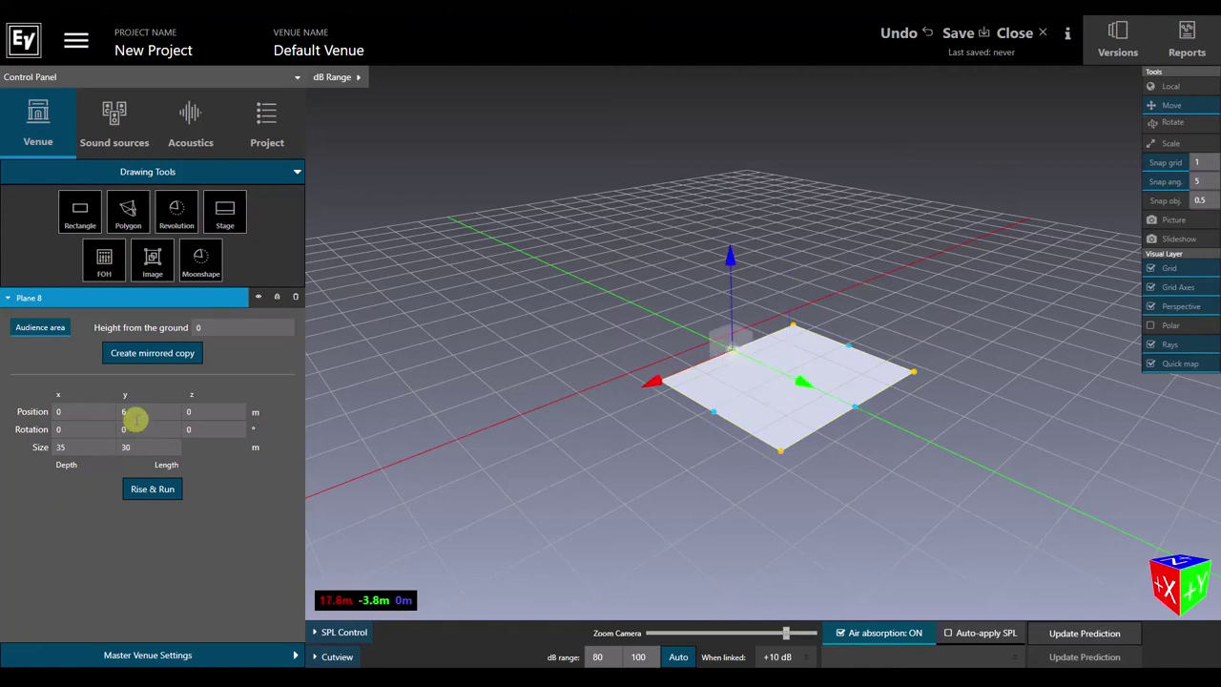
drag(138, 410, 98, 415)
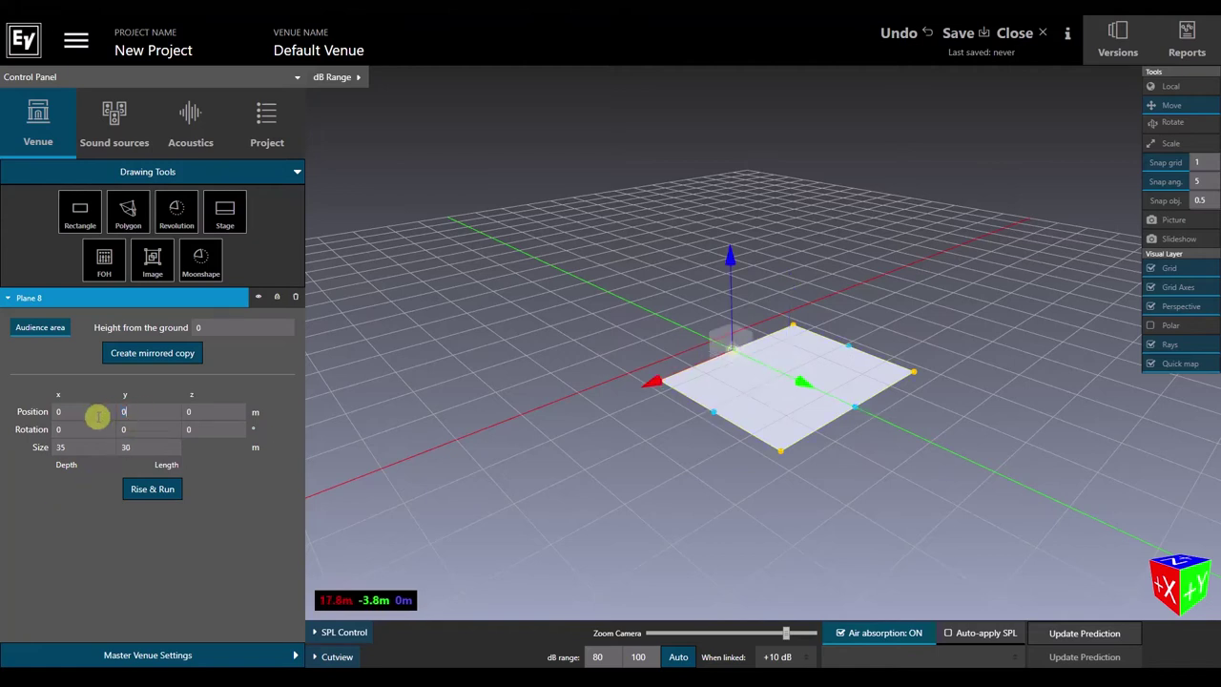
text(0)
key(Return)
click(8, 297)
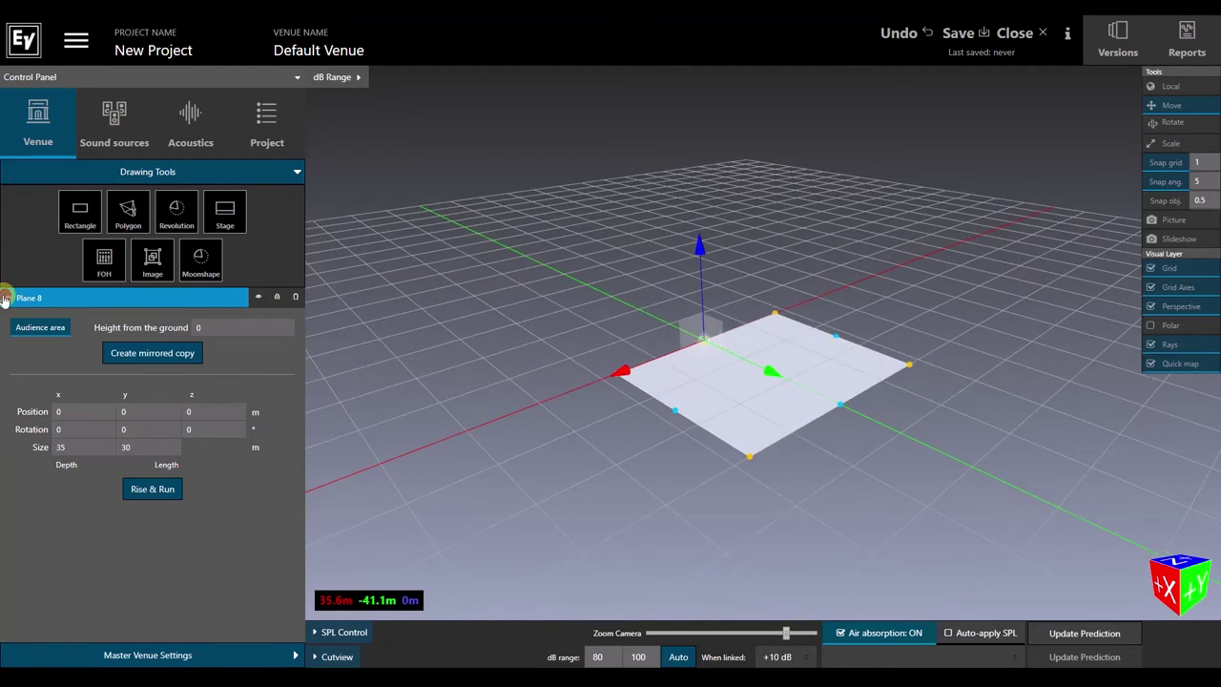
Add a stage adjoining the plane and scale it along the y axis to about 4.25 m
click(220, 219)
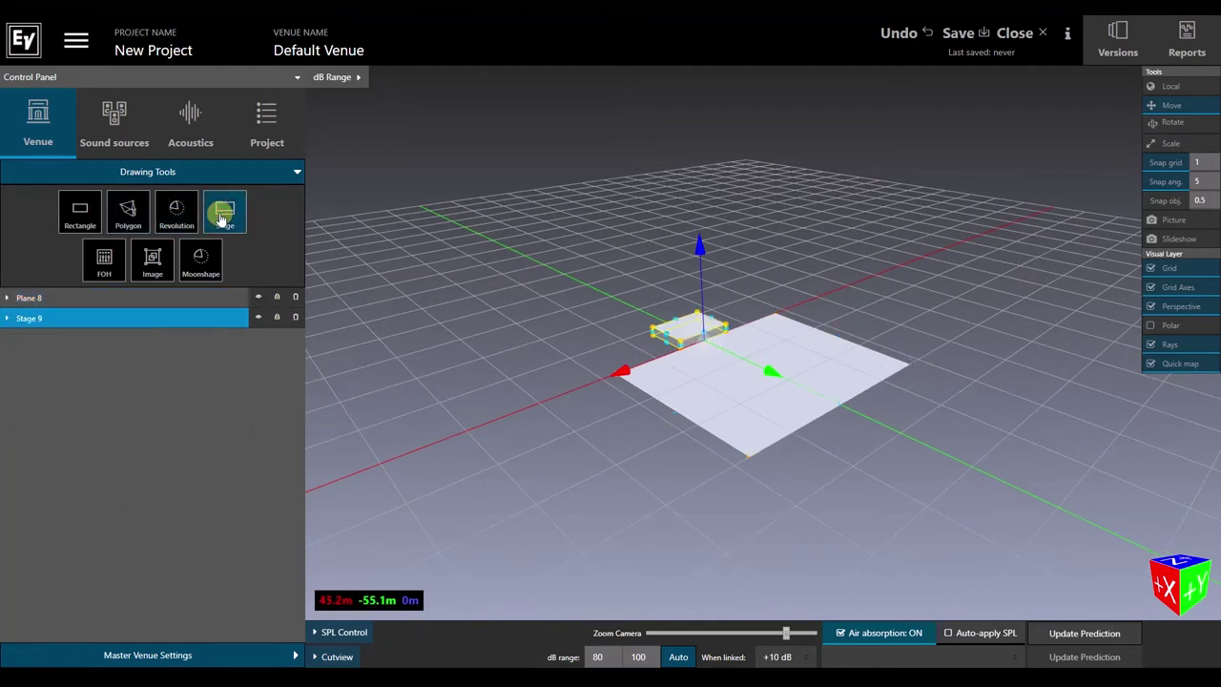
click(1183, 145)
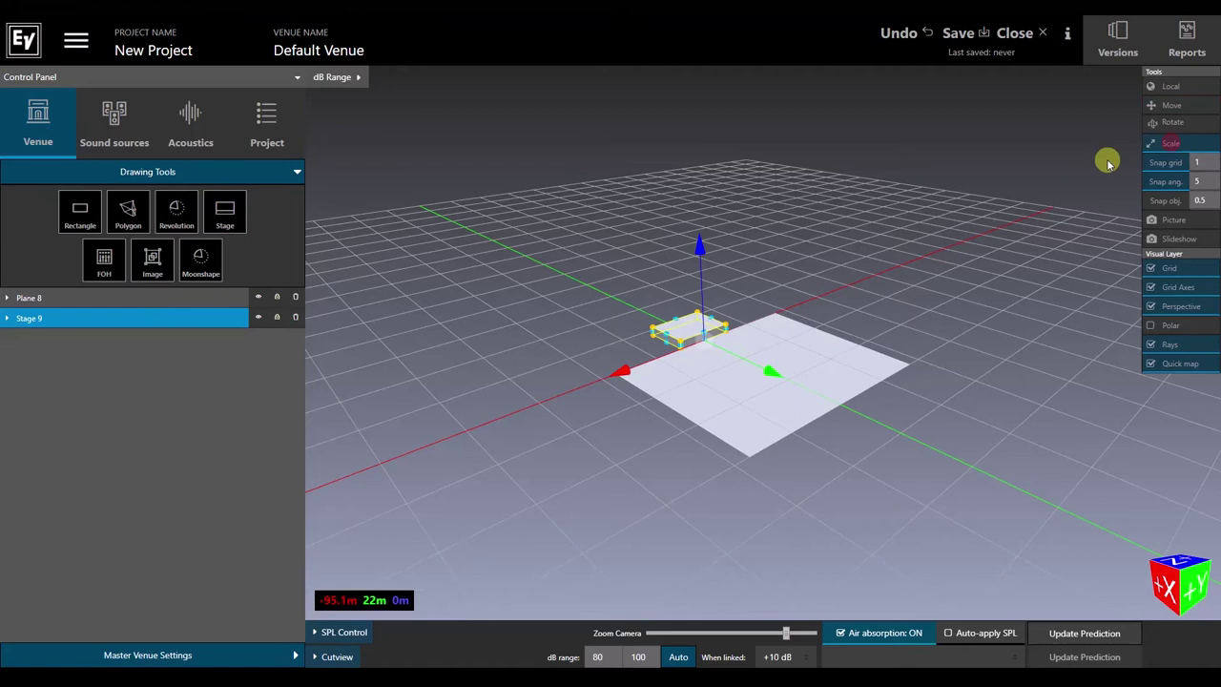
drag(675, 324, 754, 359)
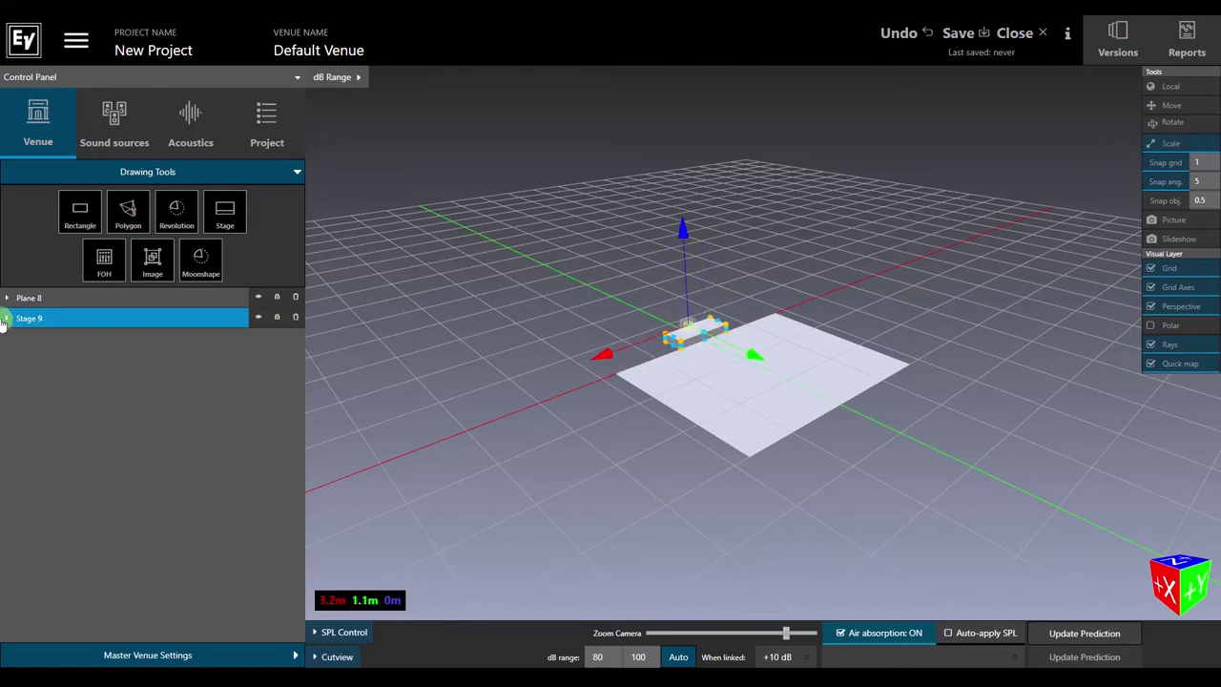
Turn off the audience area setting for the stage
click(6, 320)
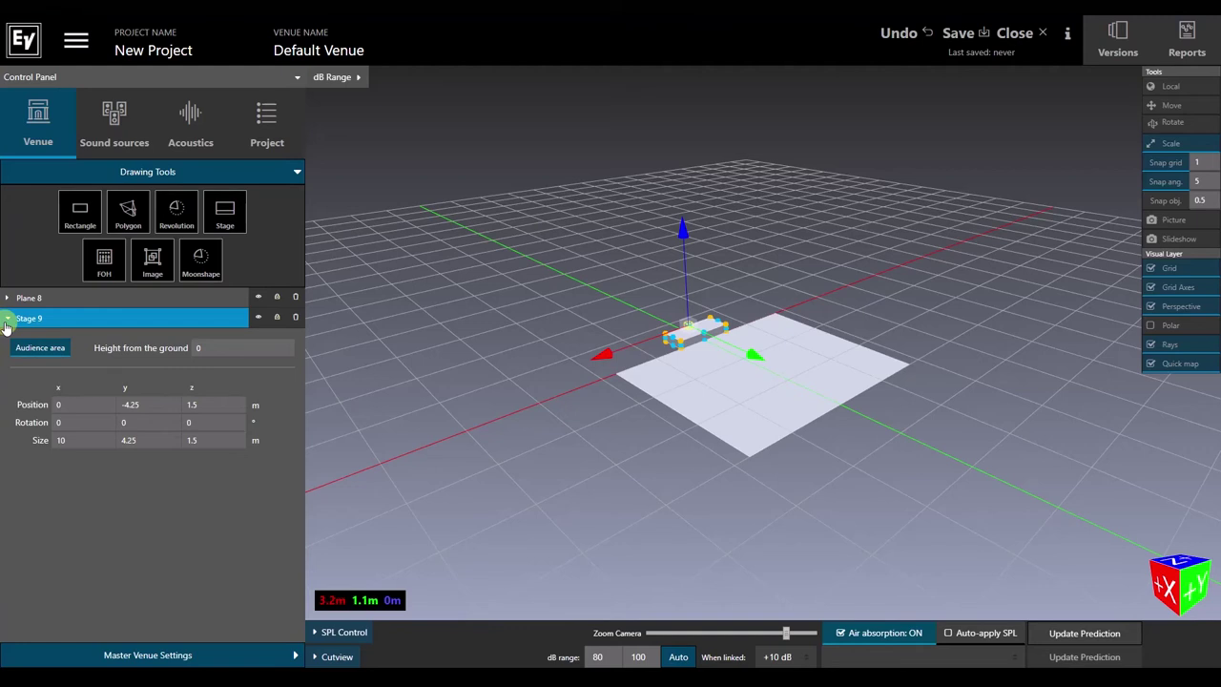
click(41, 347)
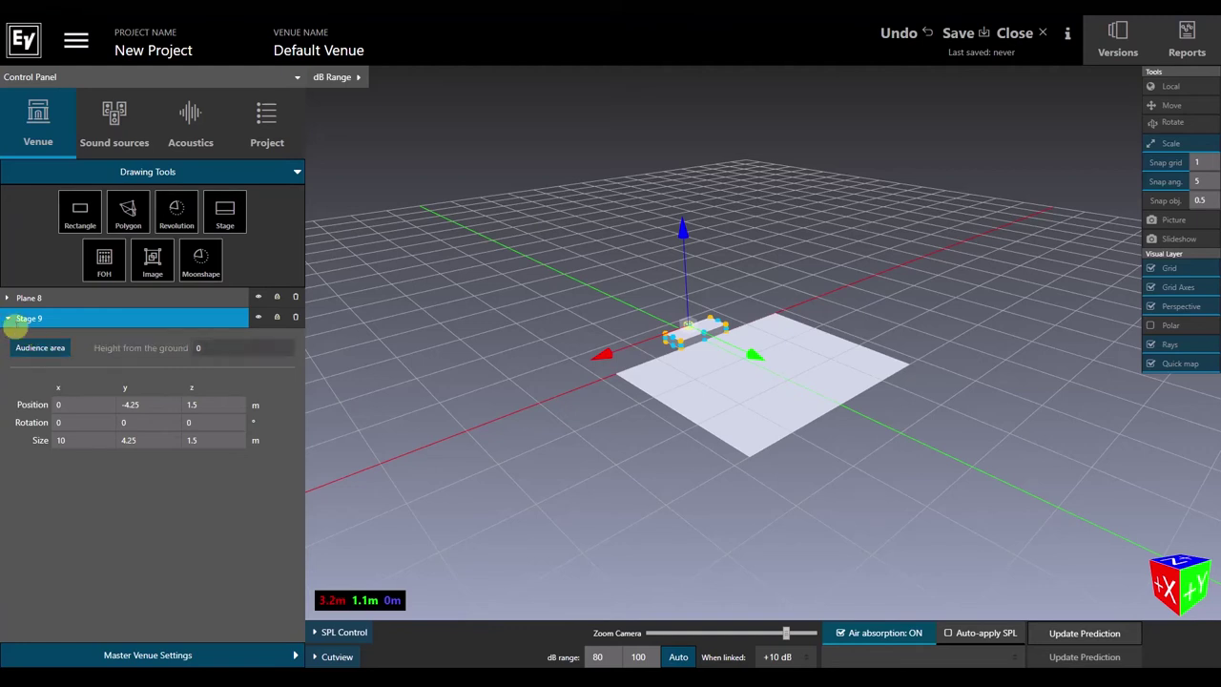
click(7, 320)
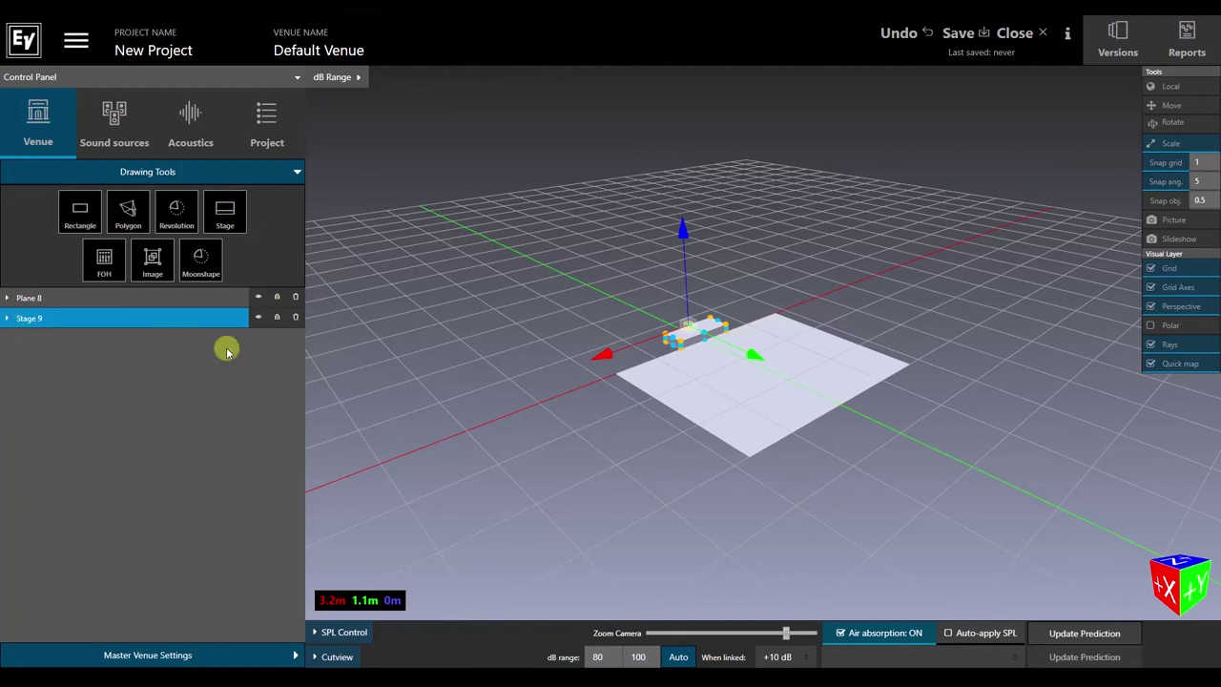
Begin a flown source array and choose the X12TC Grid as its top grid
scroll(515, 409, up, 2)
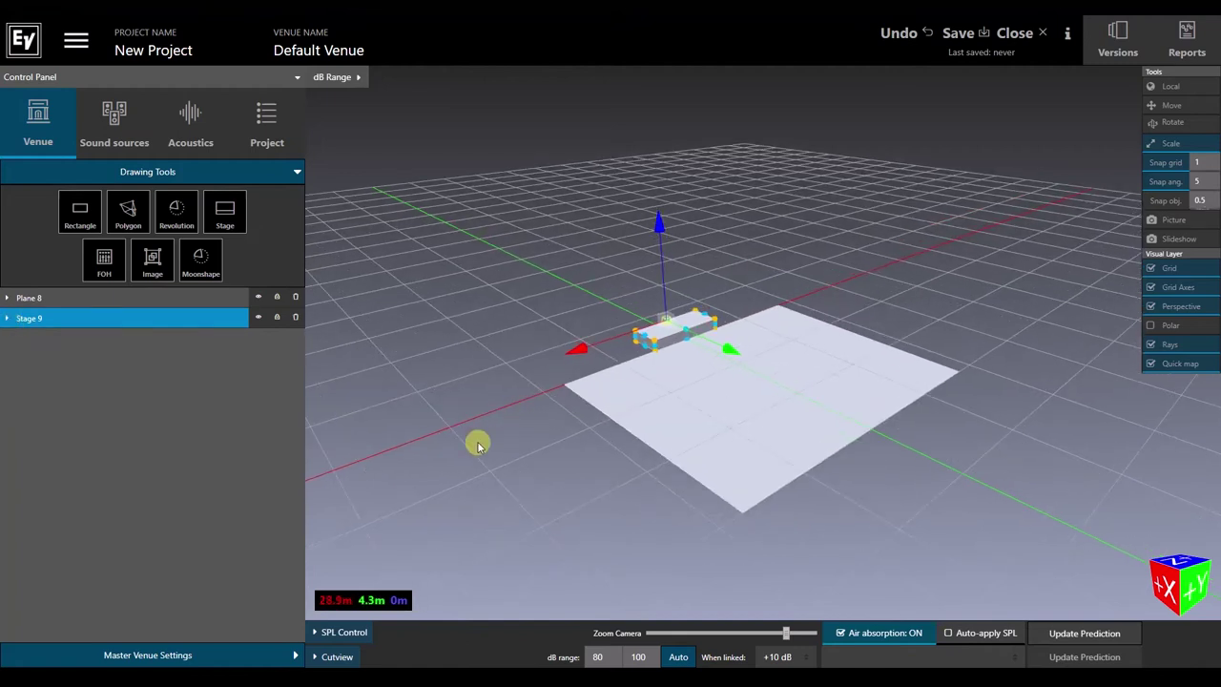
drag(474, 441, 541, 422)
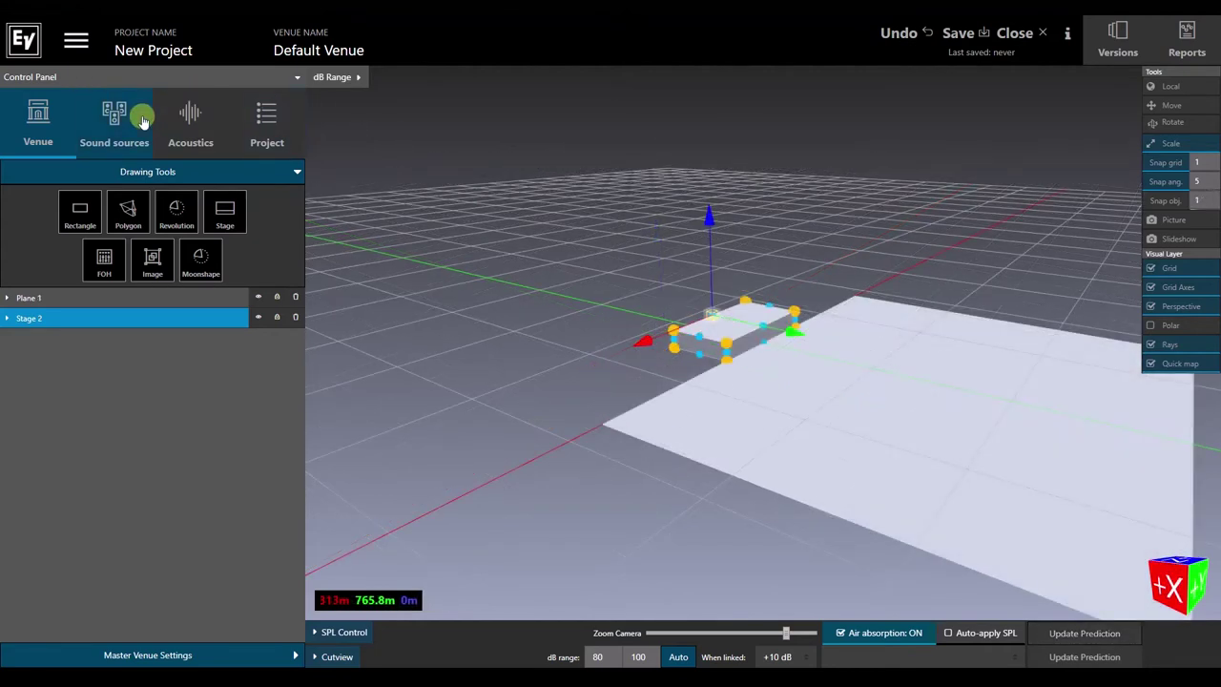
click(142, 120)
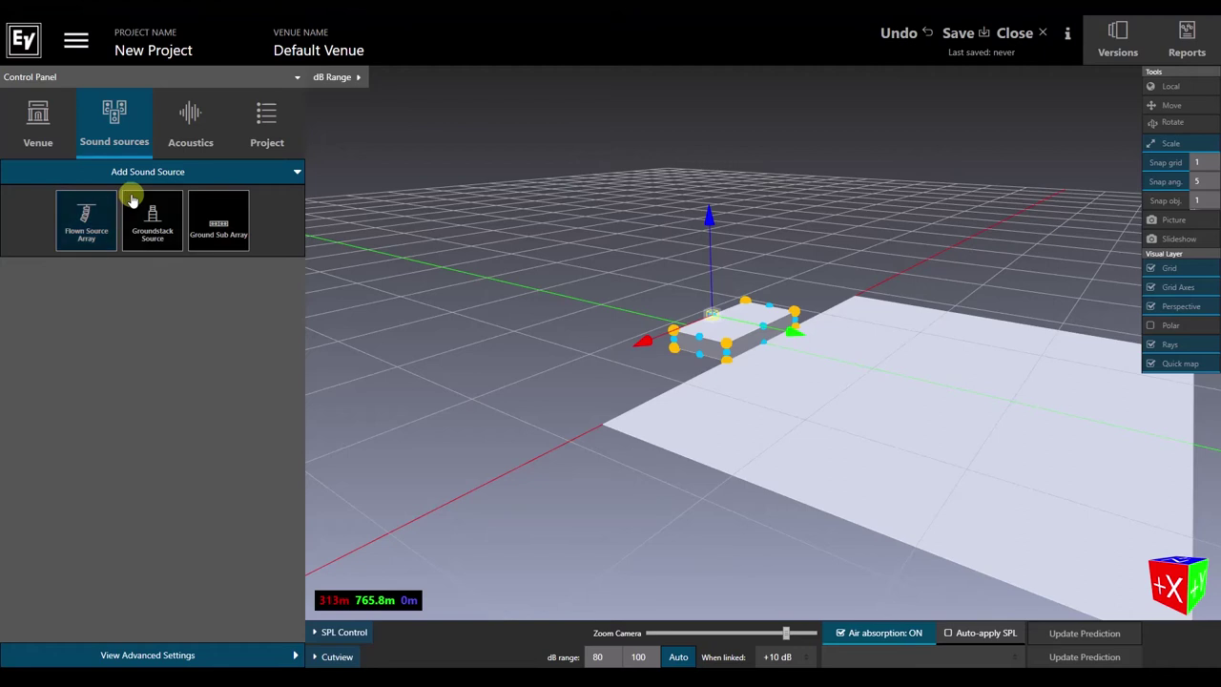
click(210, 198)
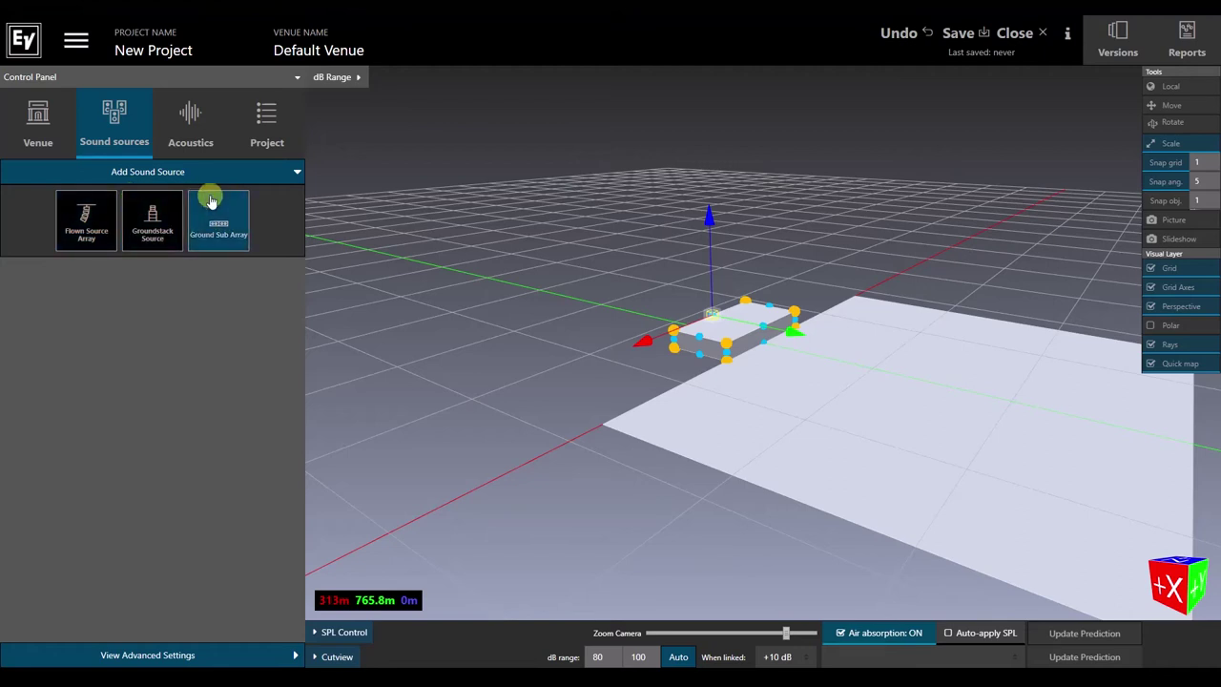
click(103, 212)
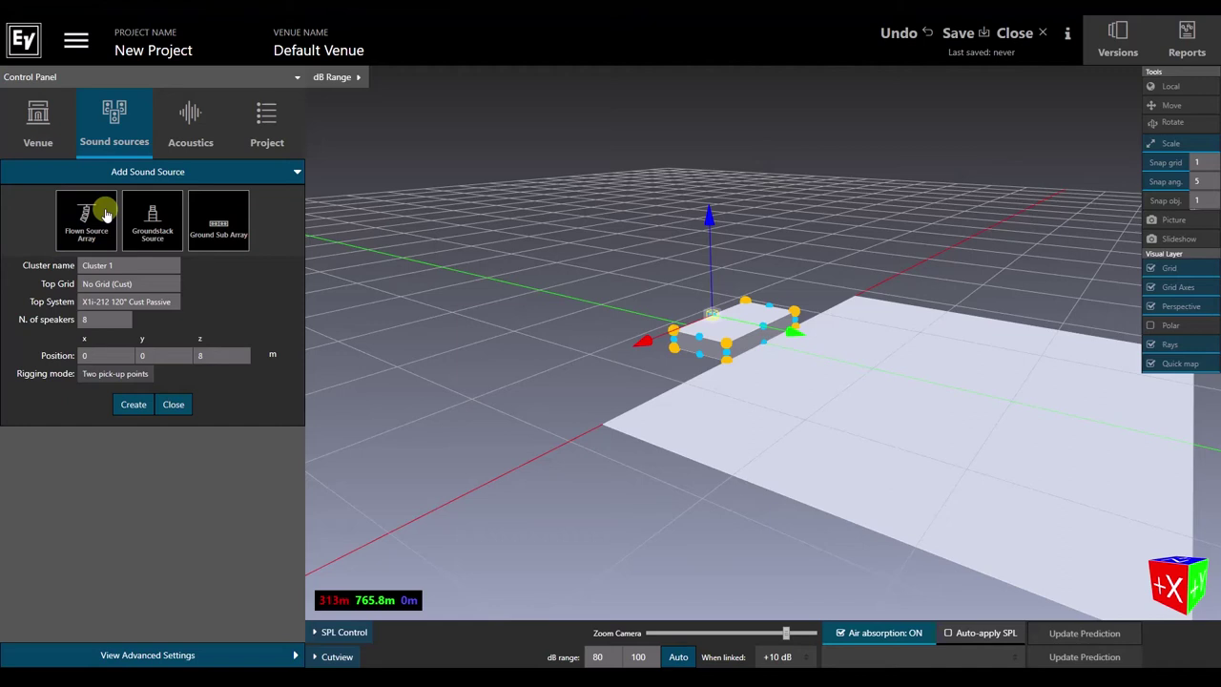
click(159, 286)
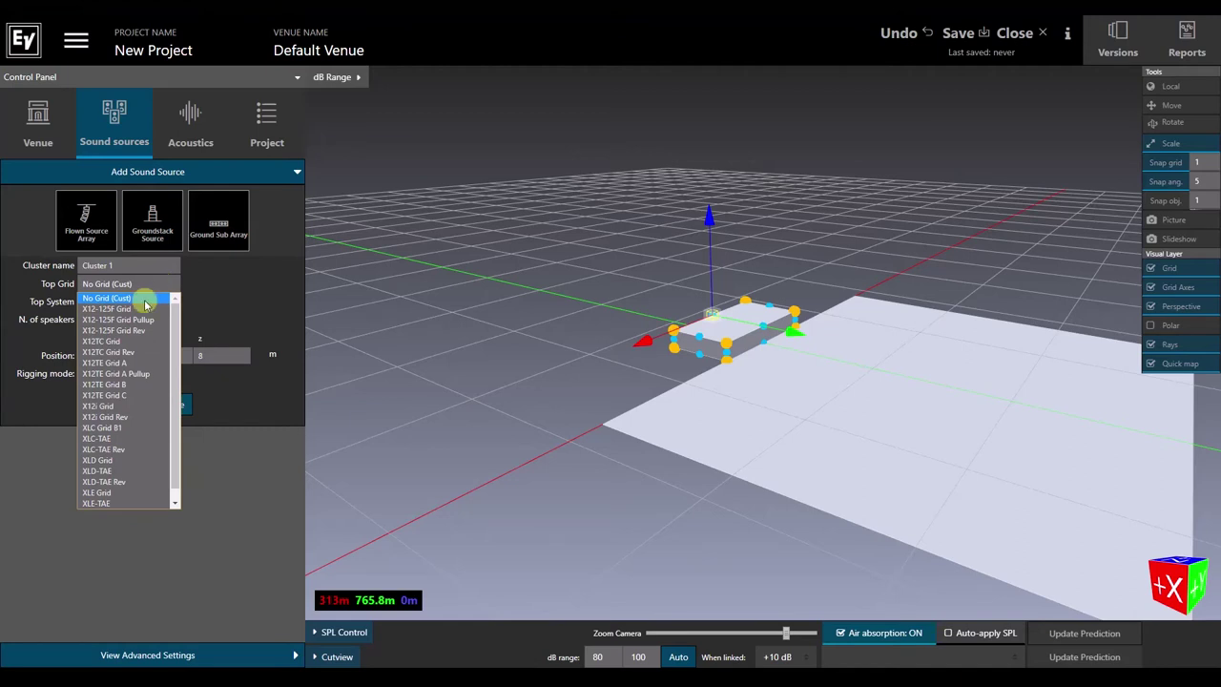
click(141, 342)
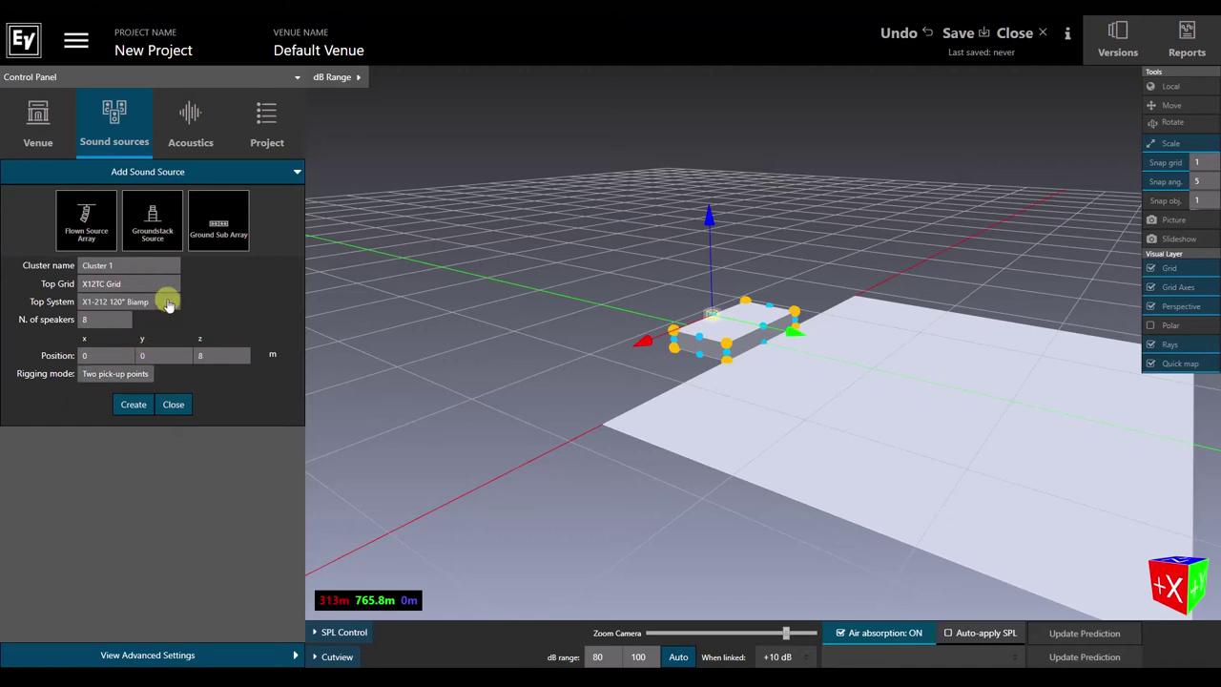
Choose X2-212 120° Biamp as the top system, set the z position to 9 m and create the array
click(167, 303)
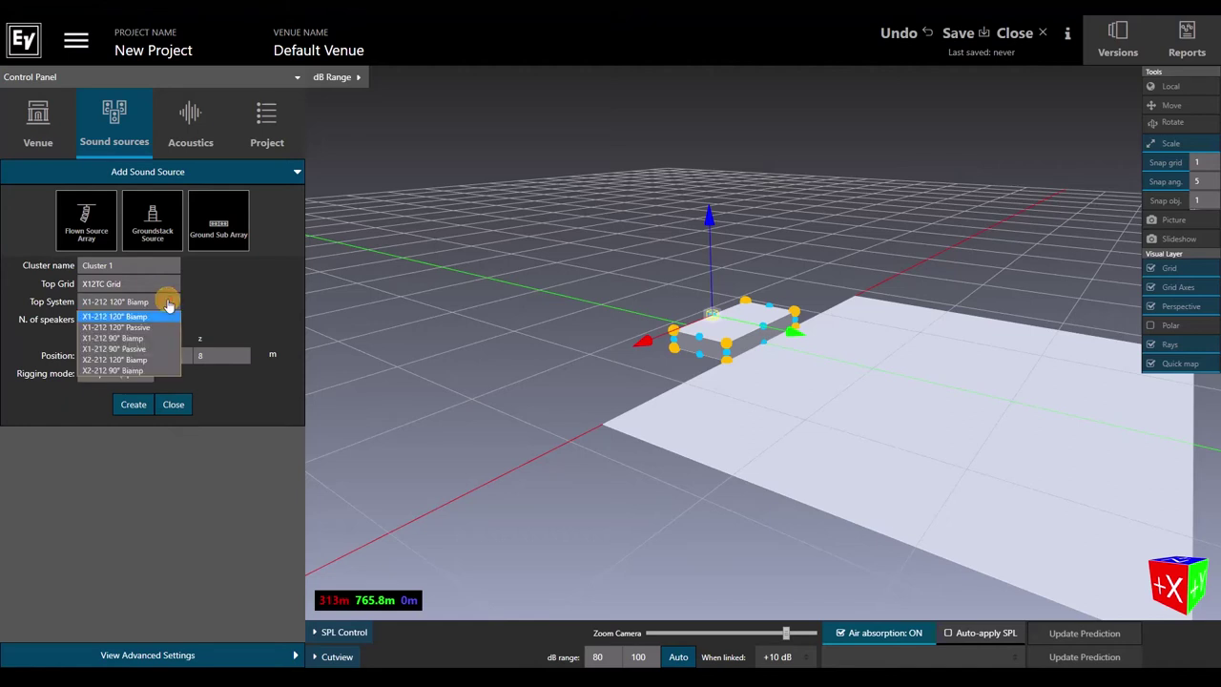
click(155, 363)
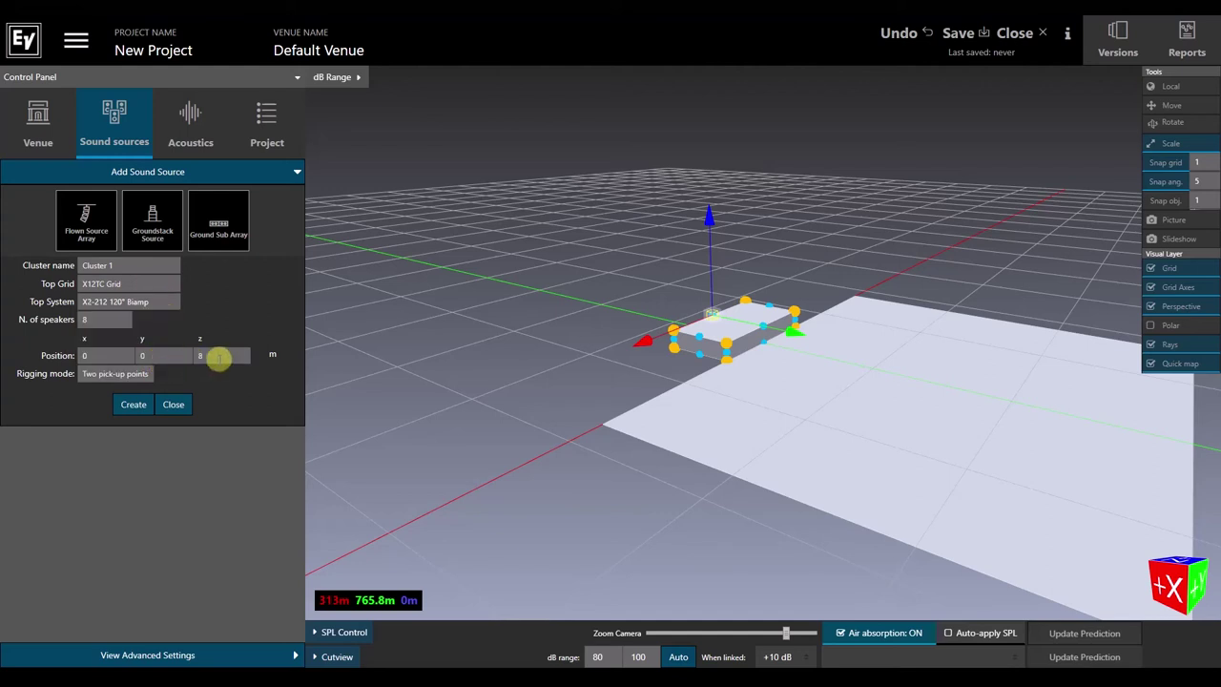
click(218, 357)
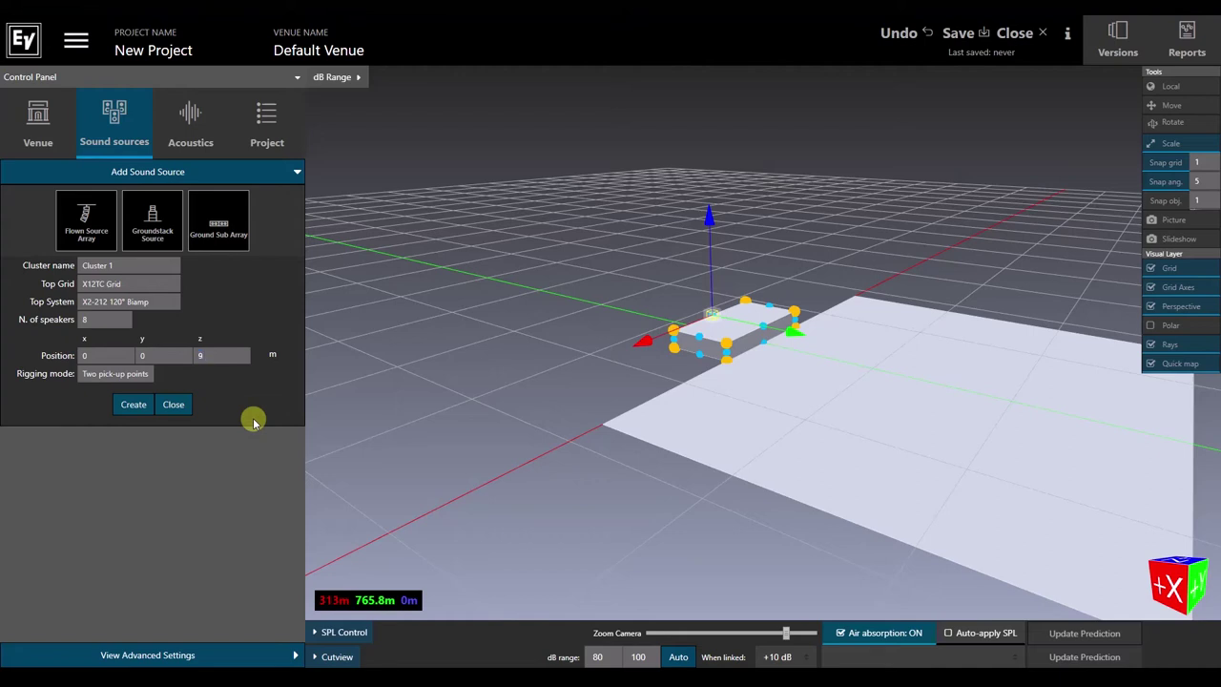
click(133, 404)
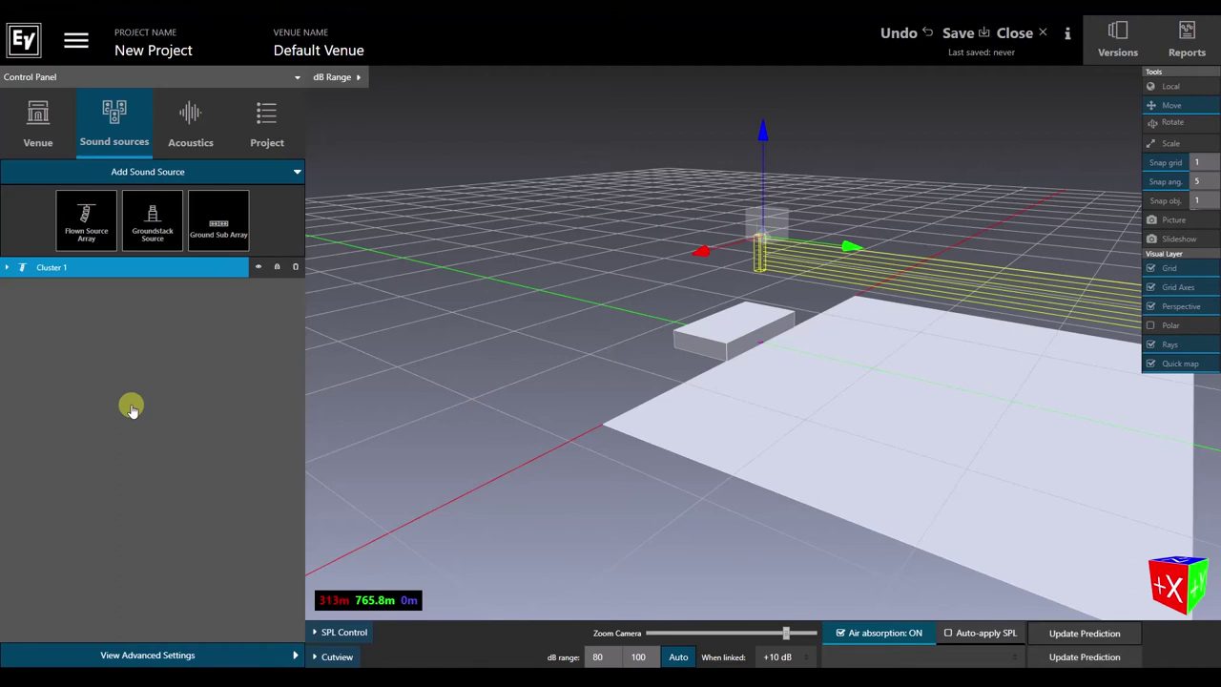
Optimize the new cluster with a nearest listener distance of 0 m and run the autosplay calculation
click(8, 269)
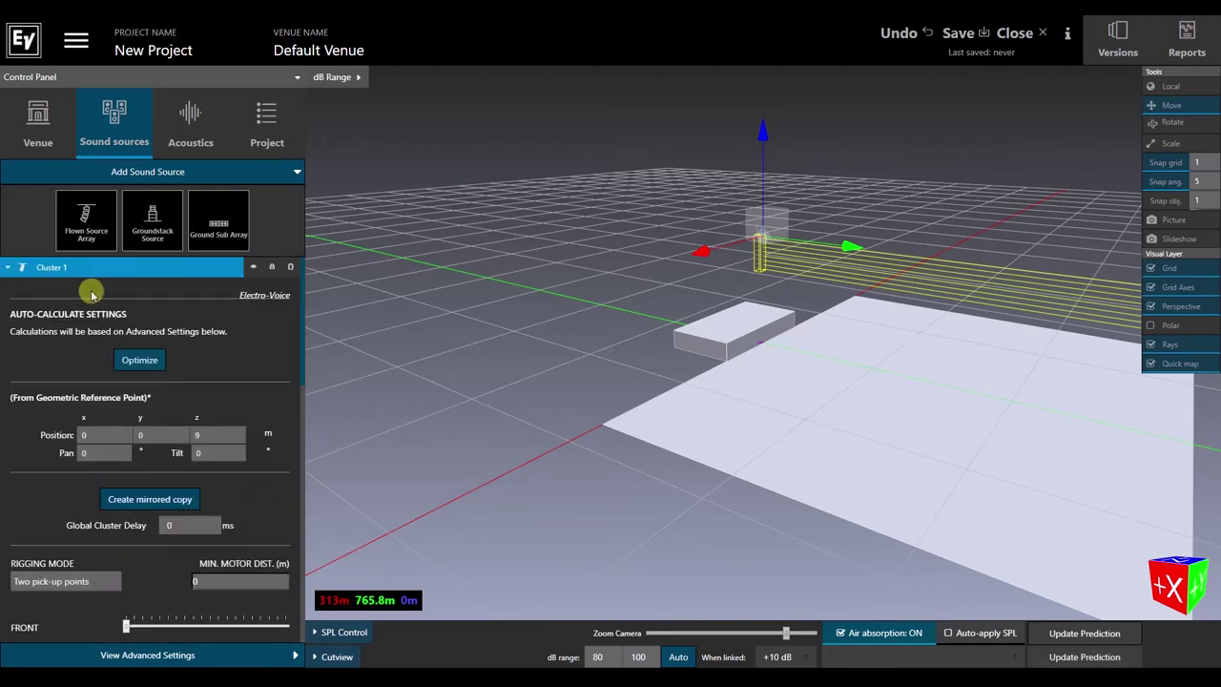
click(159, 360)
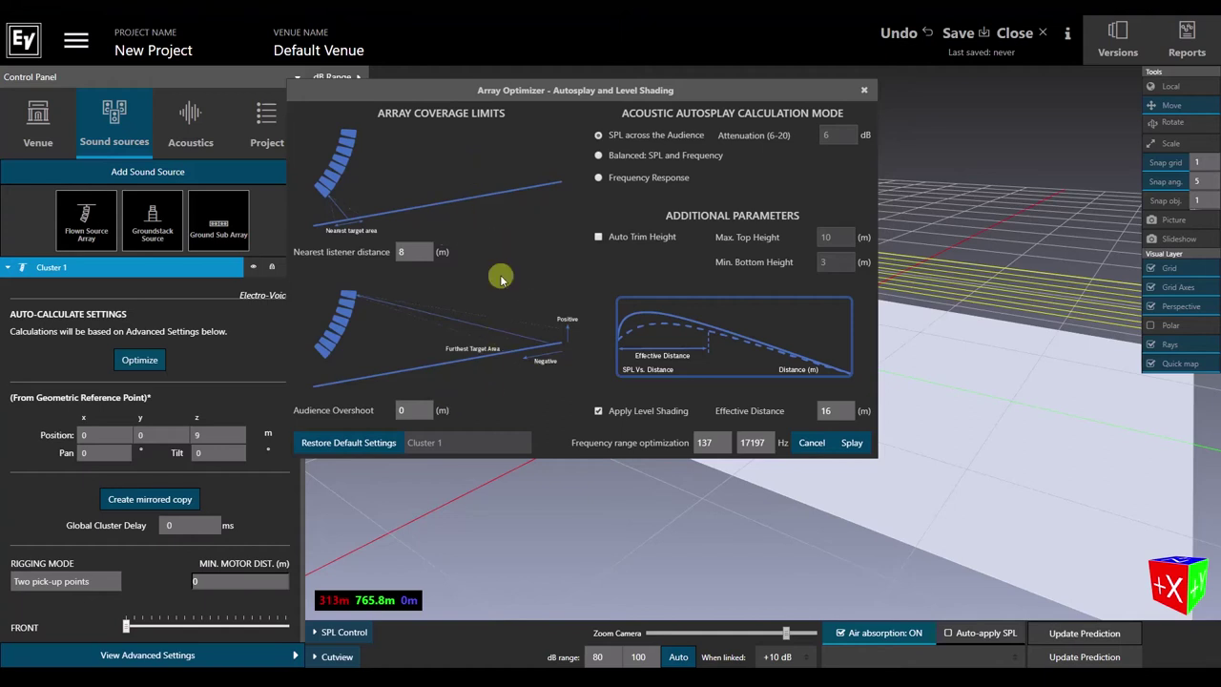
click(414, 251)
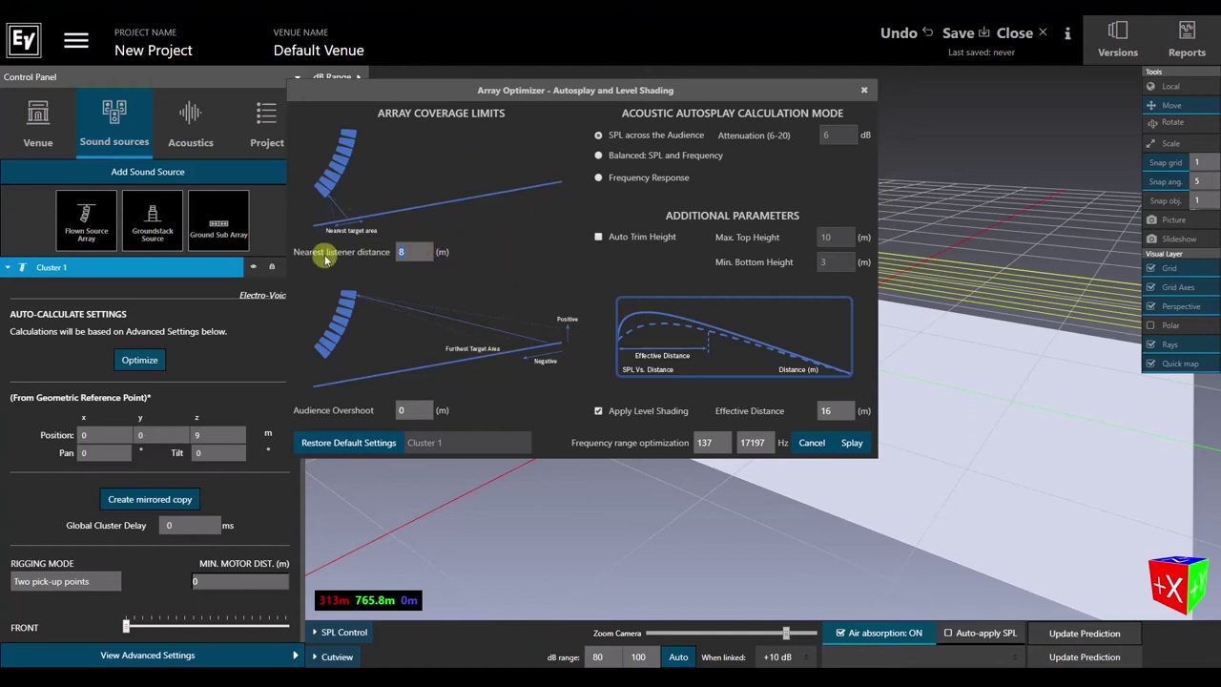
text(0)
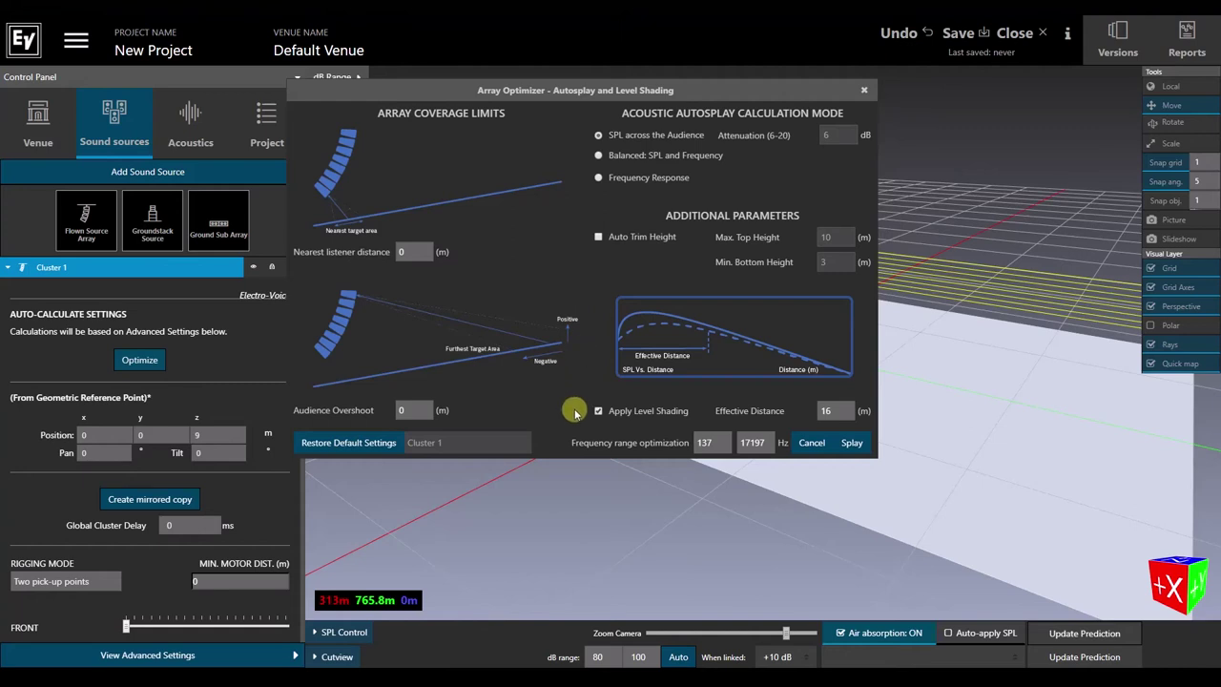
click(849, 443)
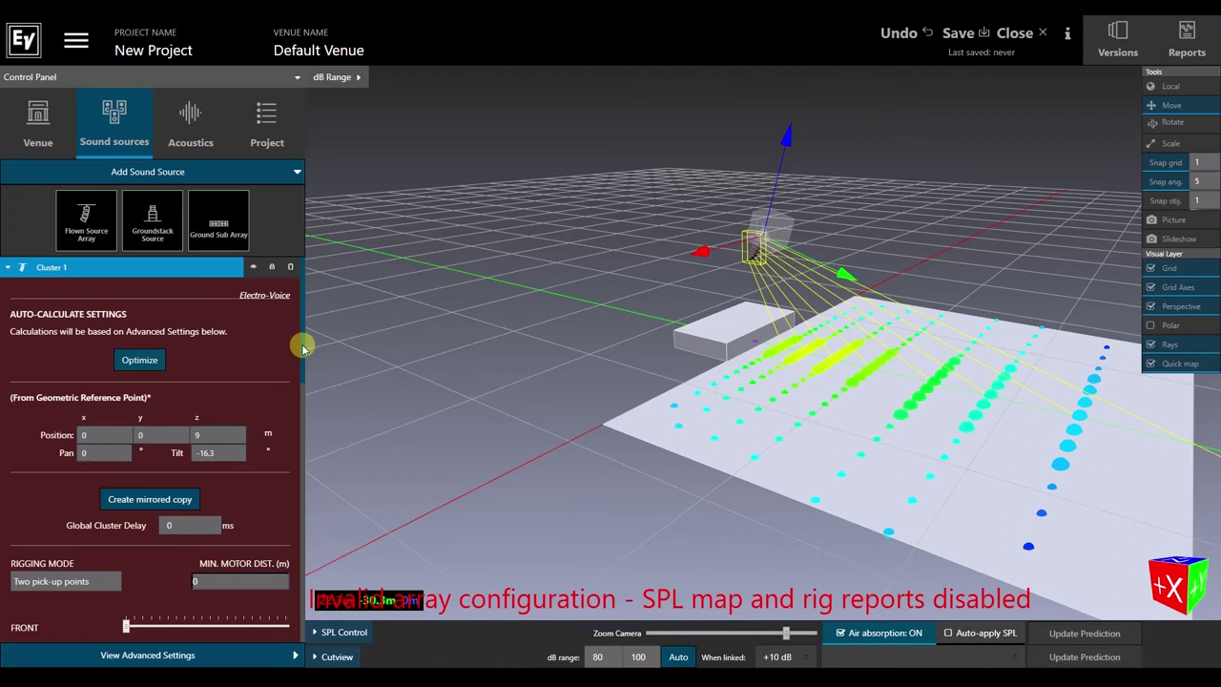
Change the flown cluster's rigging mode to Pull back to venue
scroll(301, 343, down, 5)
scroll(300, 435, down, 2)
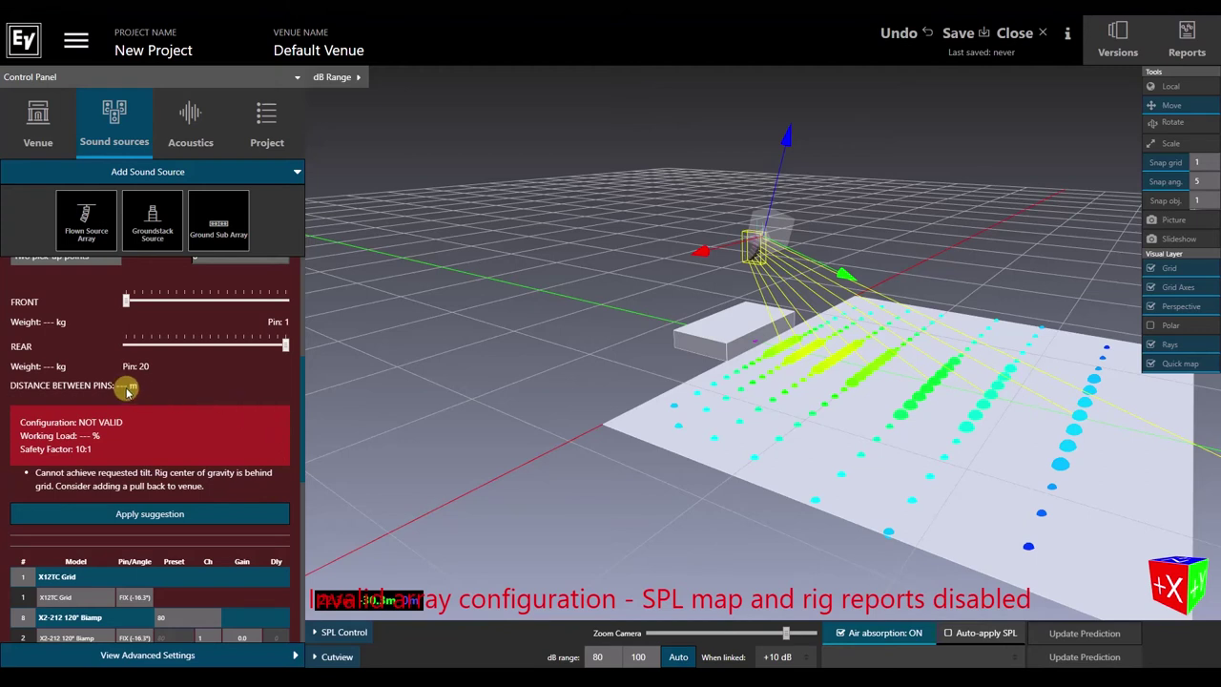
scroll(301, 391, up, 1)
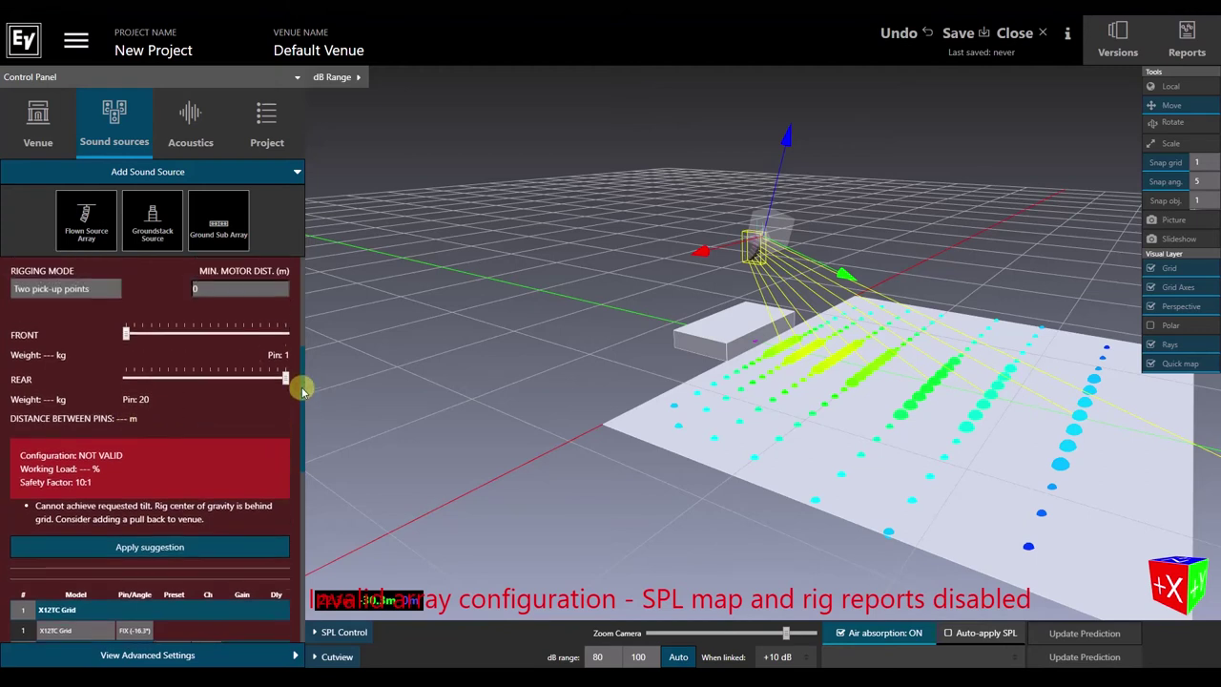
click(110, 318)
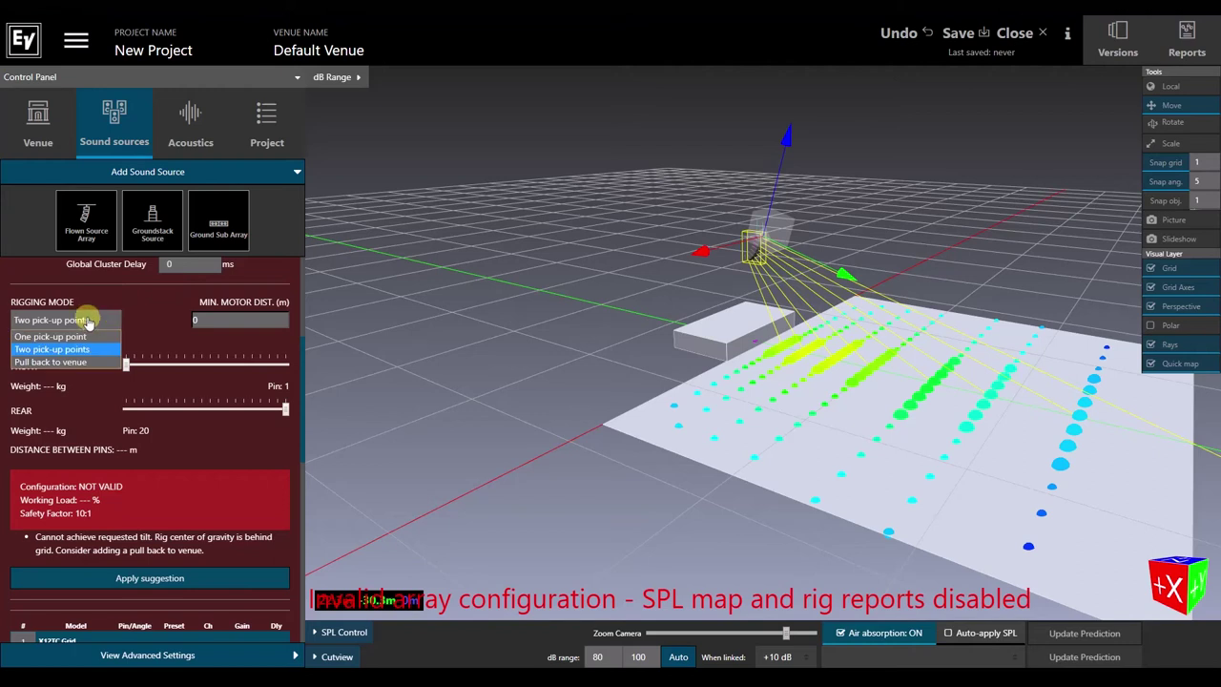
click(73, 364)
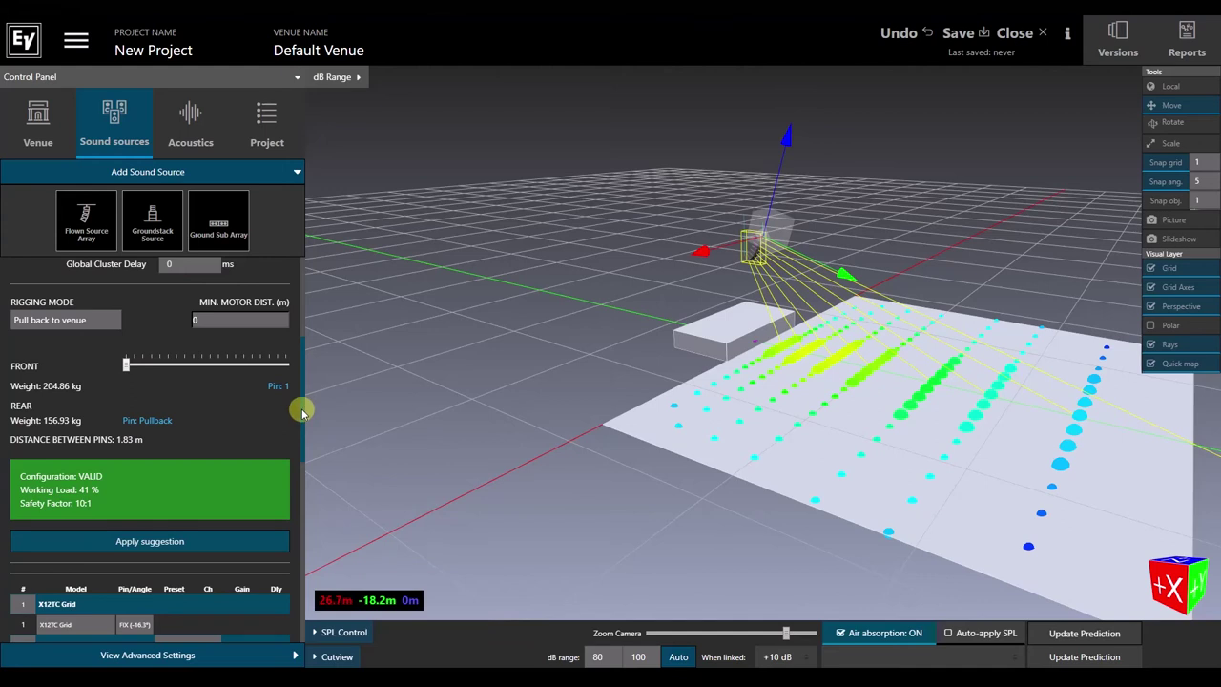
scroll(303, 411, down, 2)
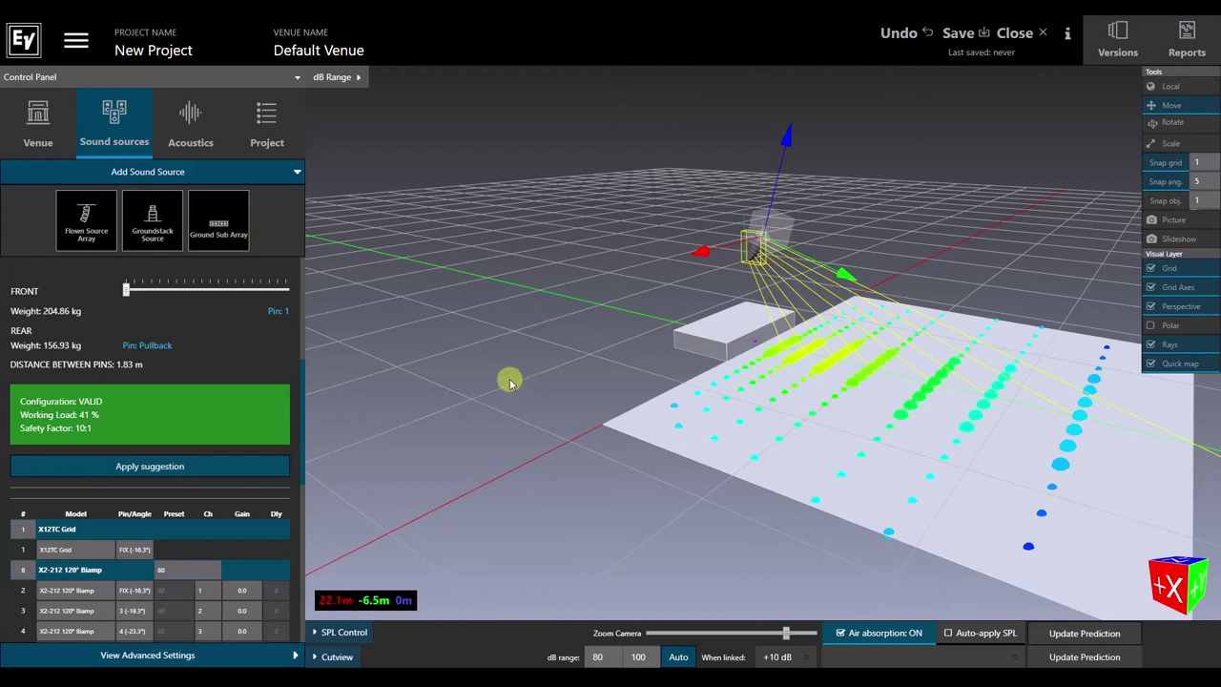
Move the cluster along the x axis to 8 m and create a mirrored copy of it
mouse_move(510, 381)
mouse_down()
mouse_move(496, 485)
mouse_move(929, 545)
mouse_move(675, 451)
mouse_move(796, 454)
mouse_move(772, 338)
mouse_up()
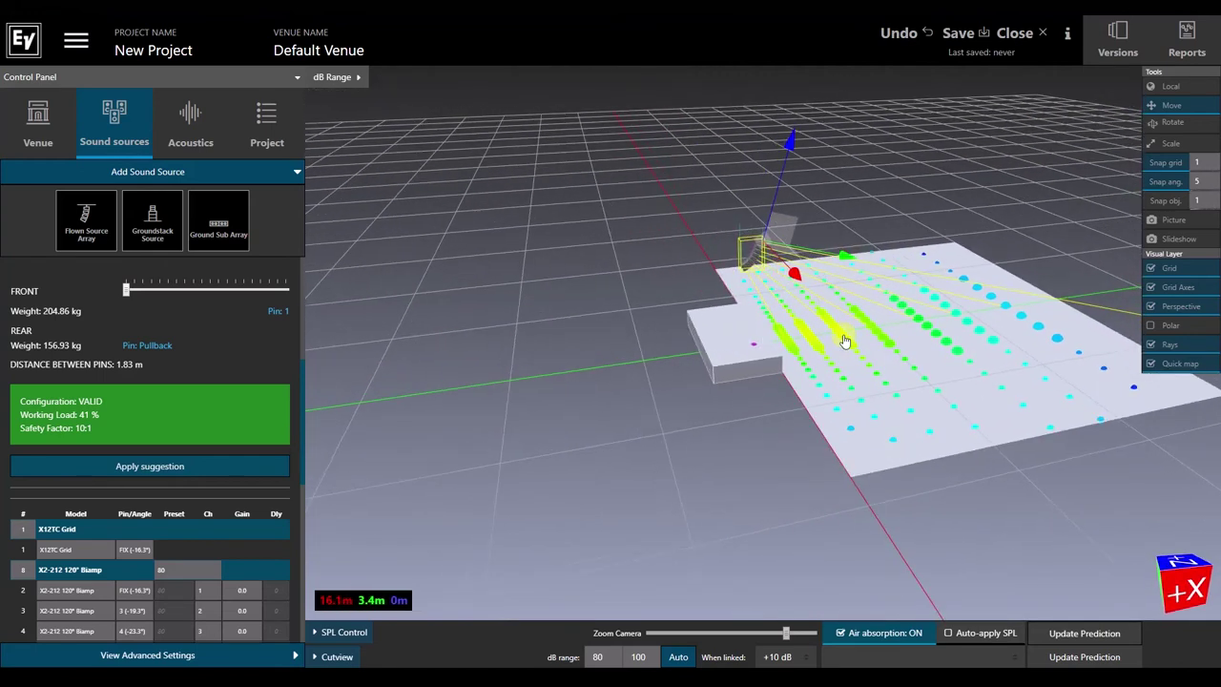
click(790, 277)
drag(790, 277, 828, 367)
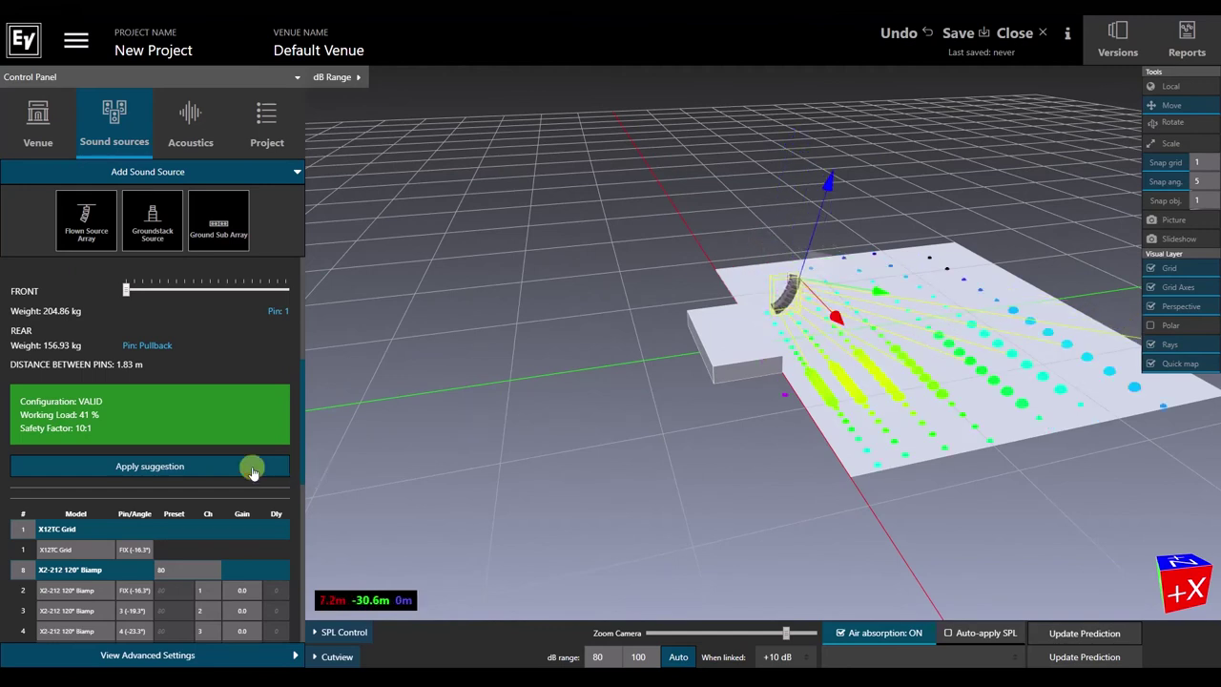
drag(305, 413, 302, 299)
click(158, 498)
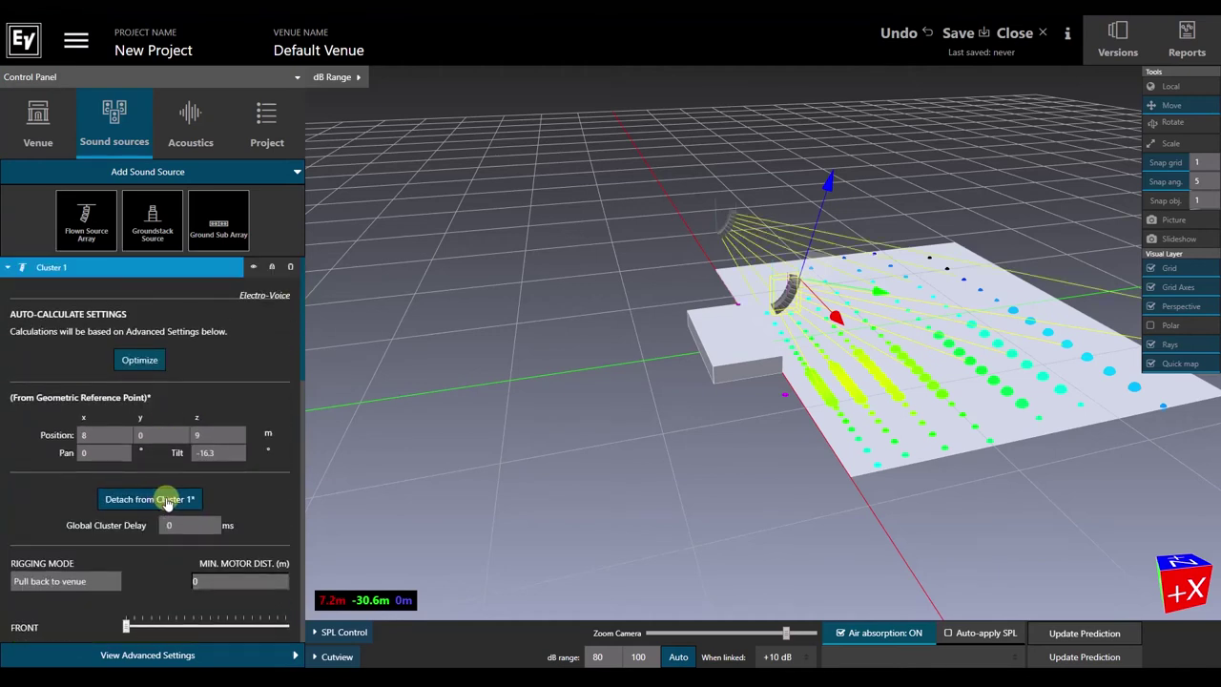
Update the SPL prediction for the audience plane and fit its dB color range automatically
click(1060, 634)
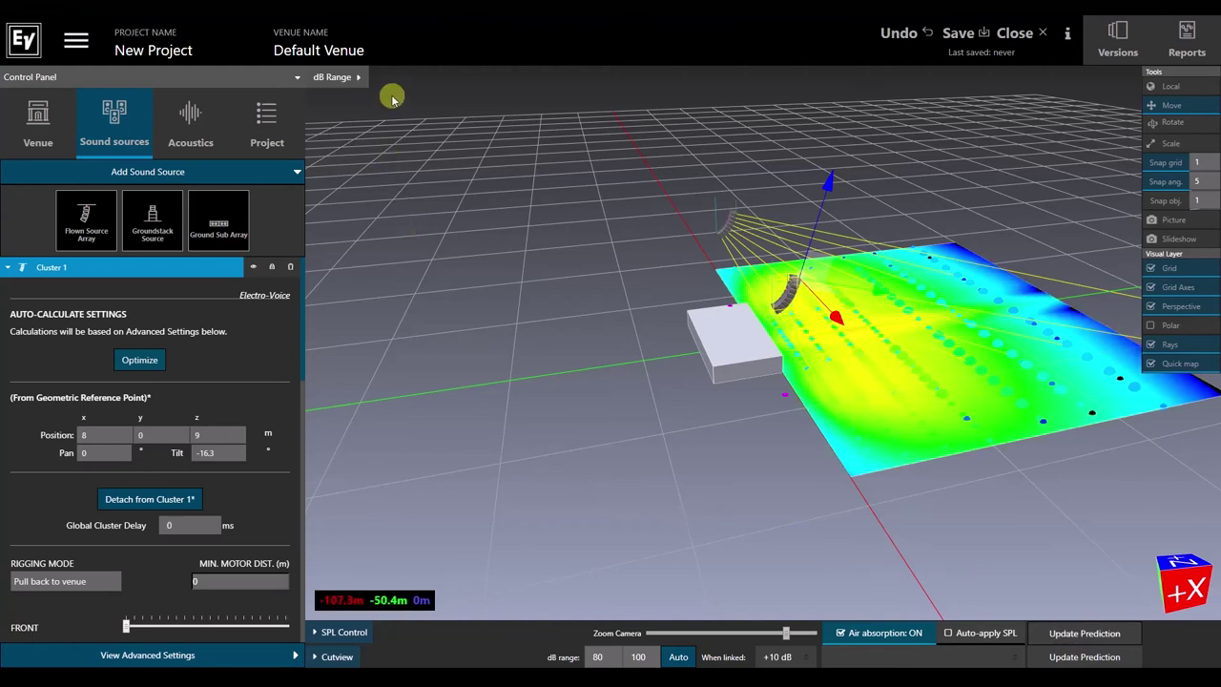
click(359, 78)
click(344, 257)
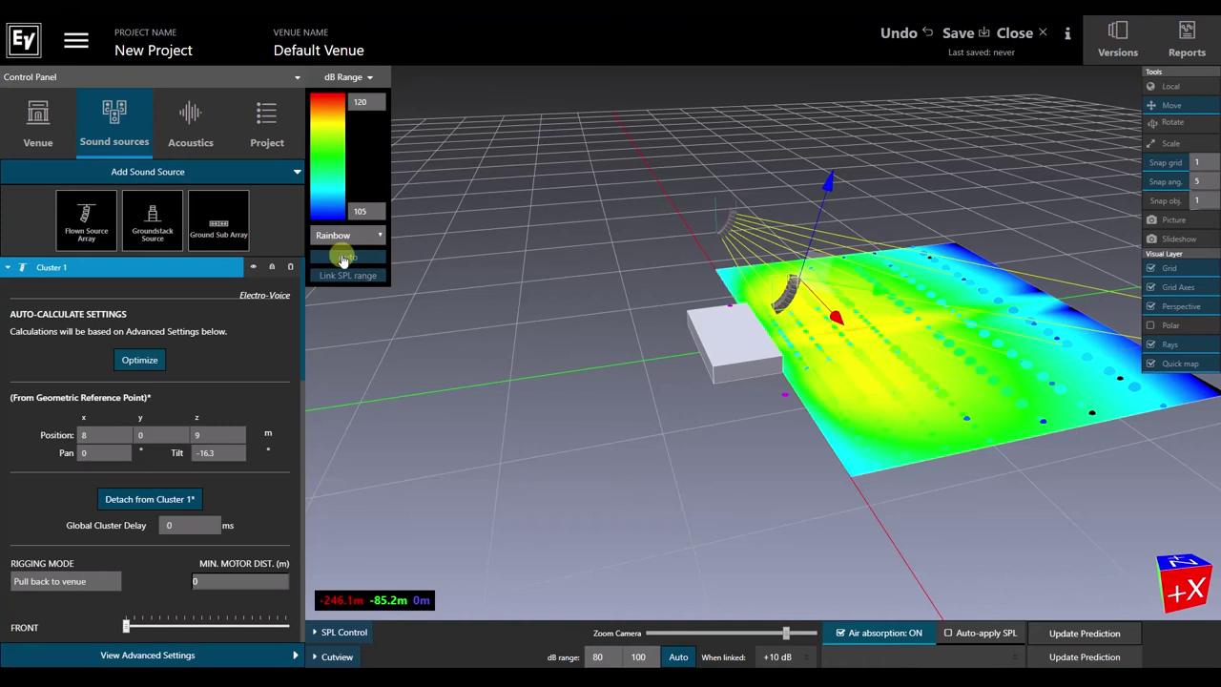
click(378, 84)
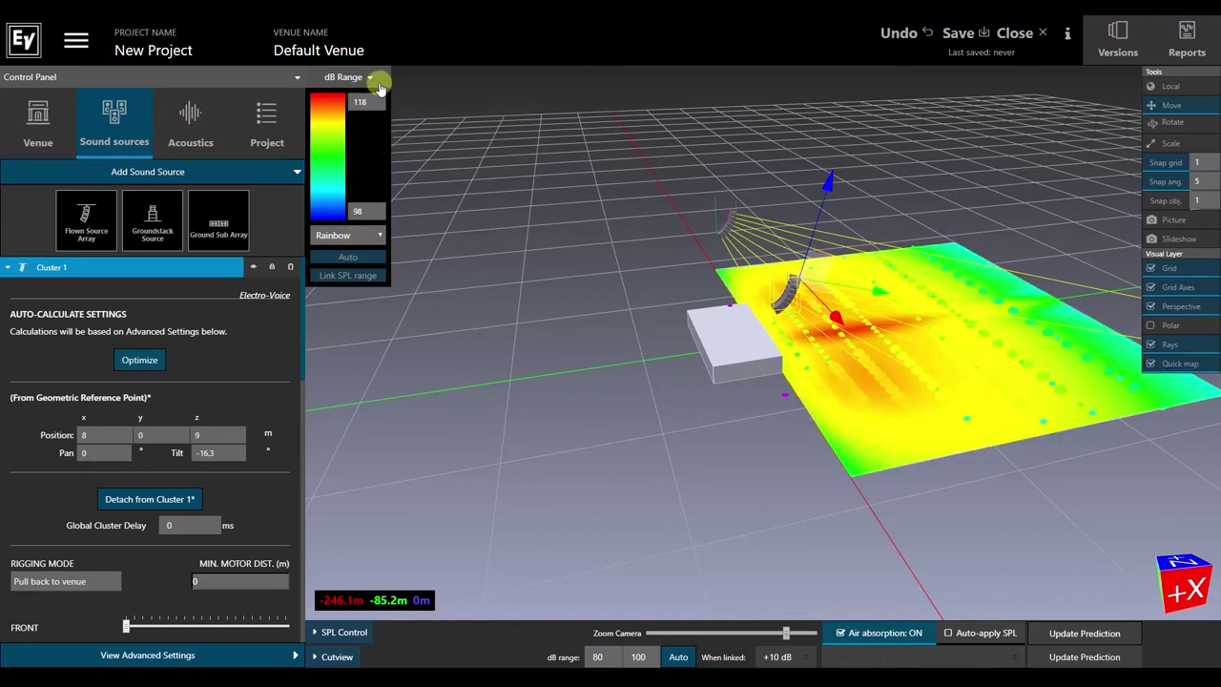
click(377, 82)
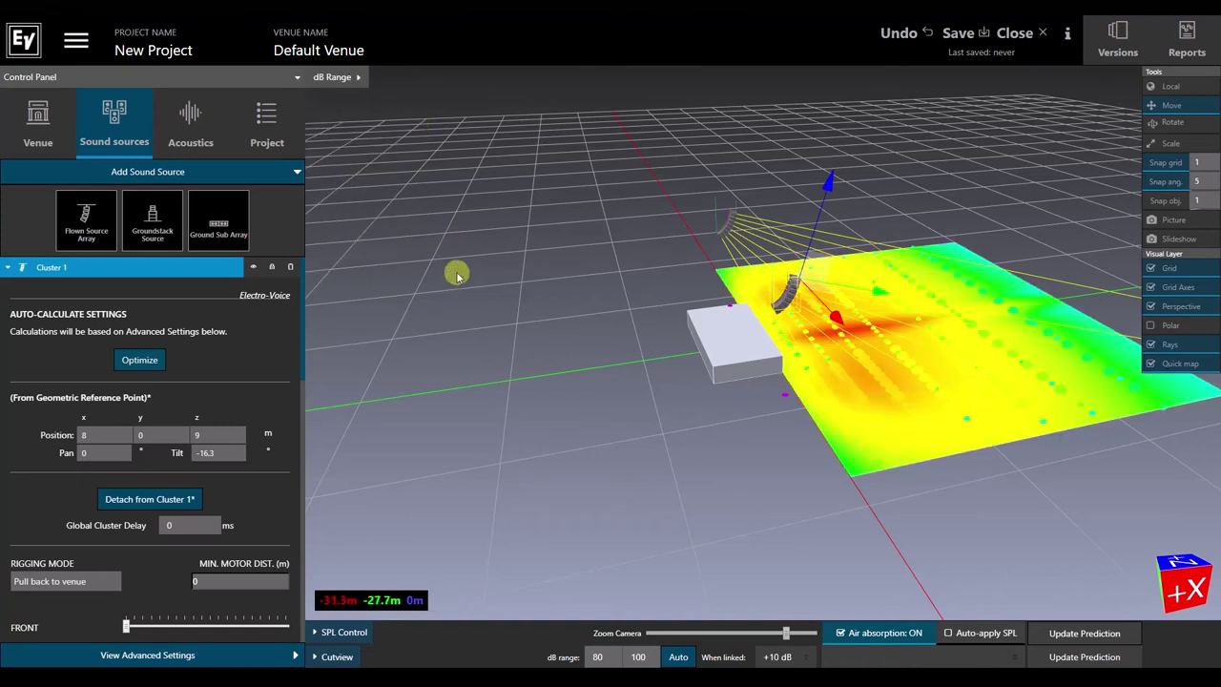
drag(456, 275, 607, 400)
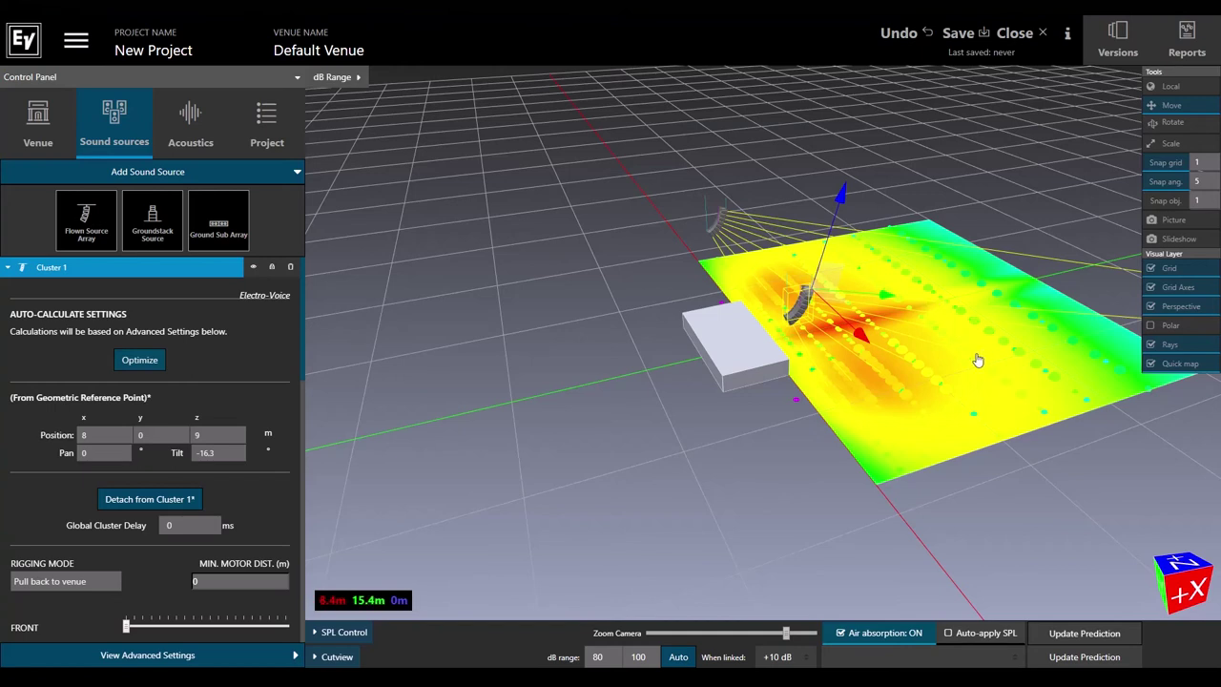
click(359, 77)
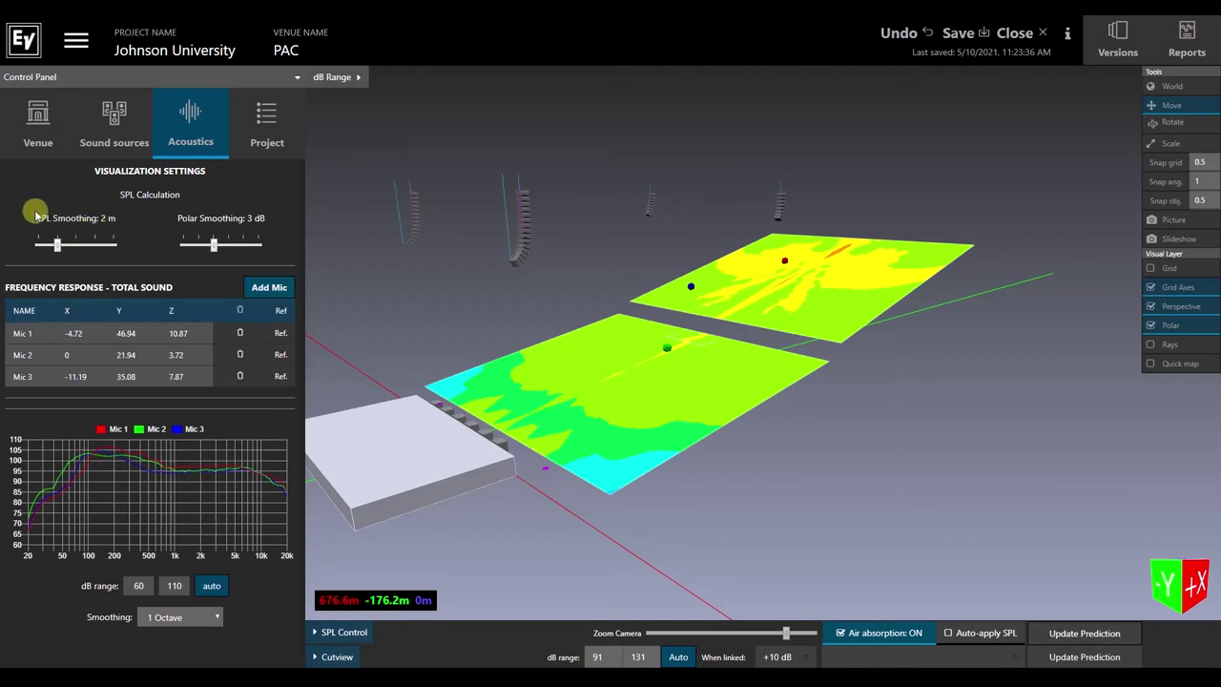
Try polar smoothing at 6 dB and 1 dB on the SPL map, and return it to 3 dB
click(258, 245)
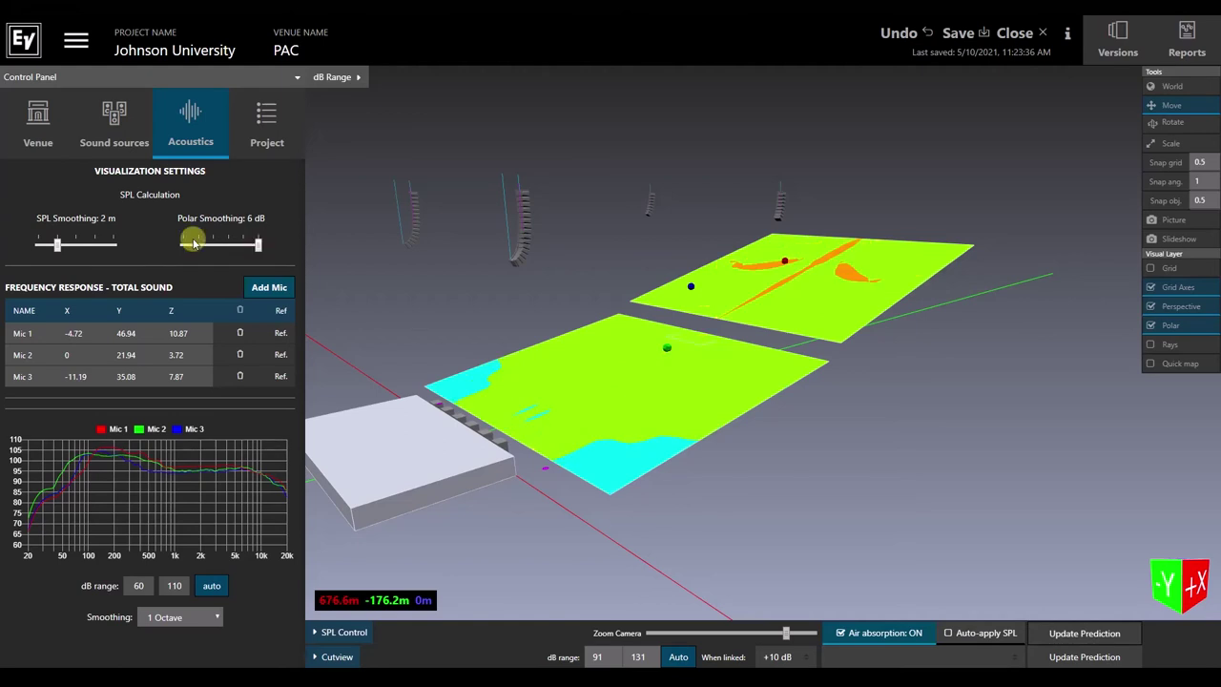
click(184, 246)
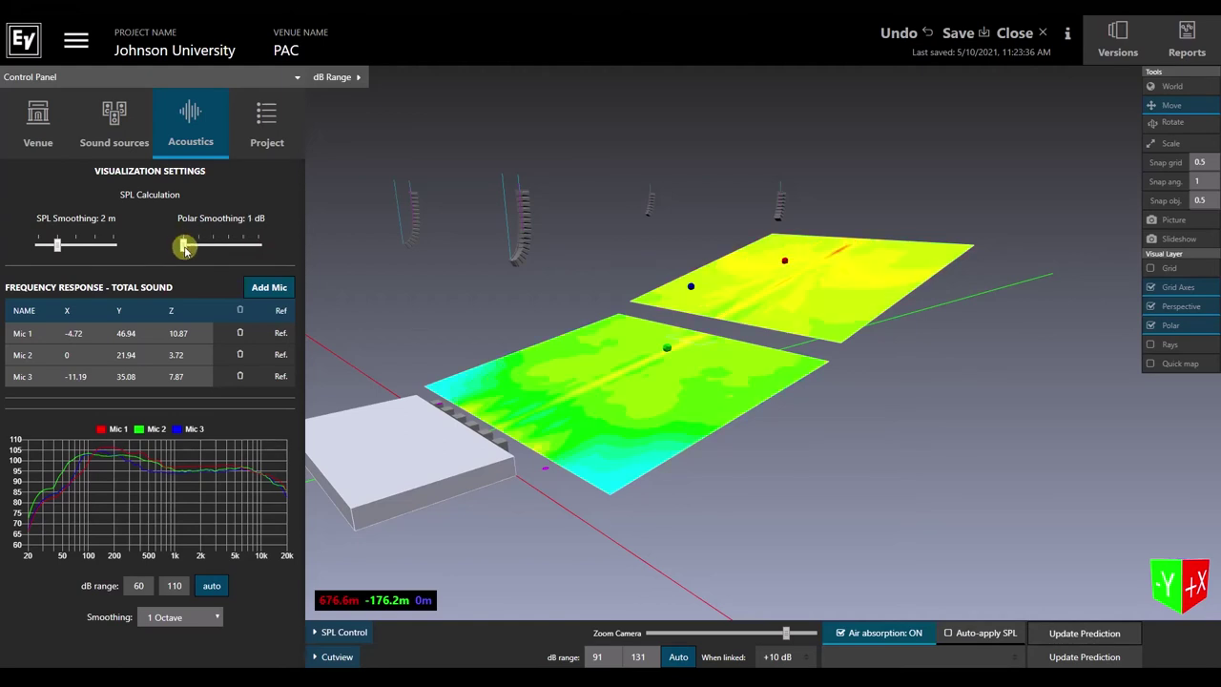
click(214, 247)
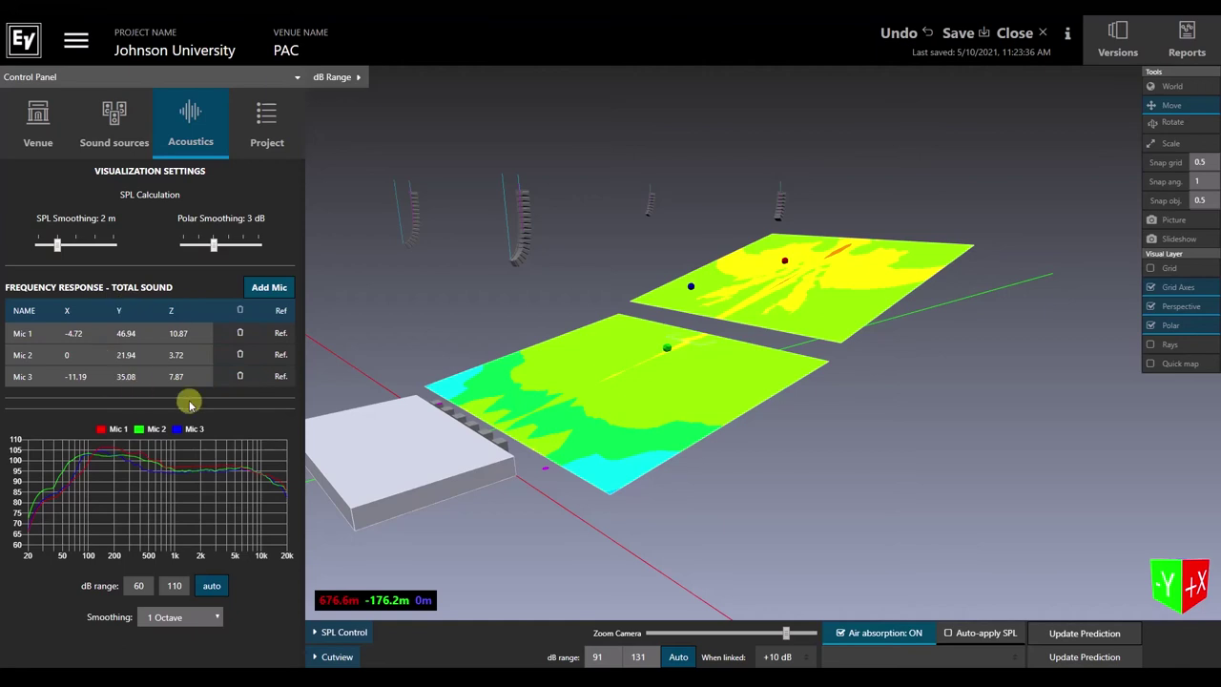
Find the delay at Mic 3 with Right Cluster 1 as the reference source and Right Delay as the measured source
click(280, 376)
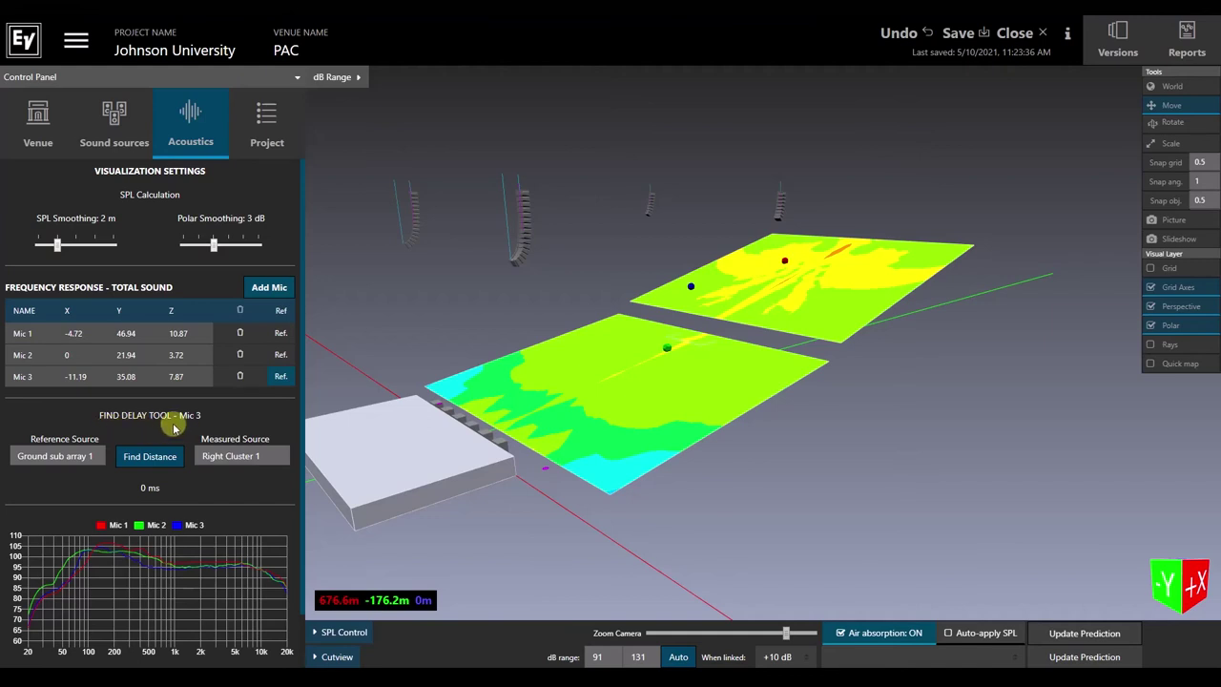
click(99, 453)
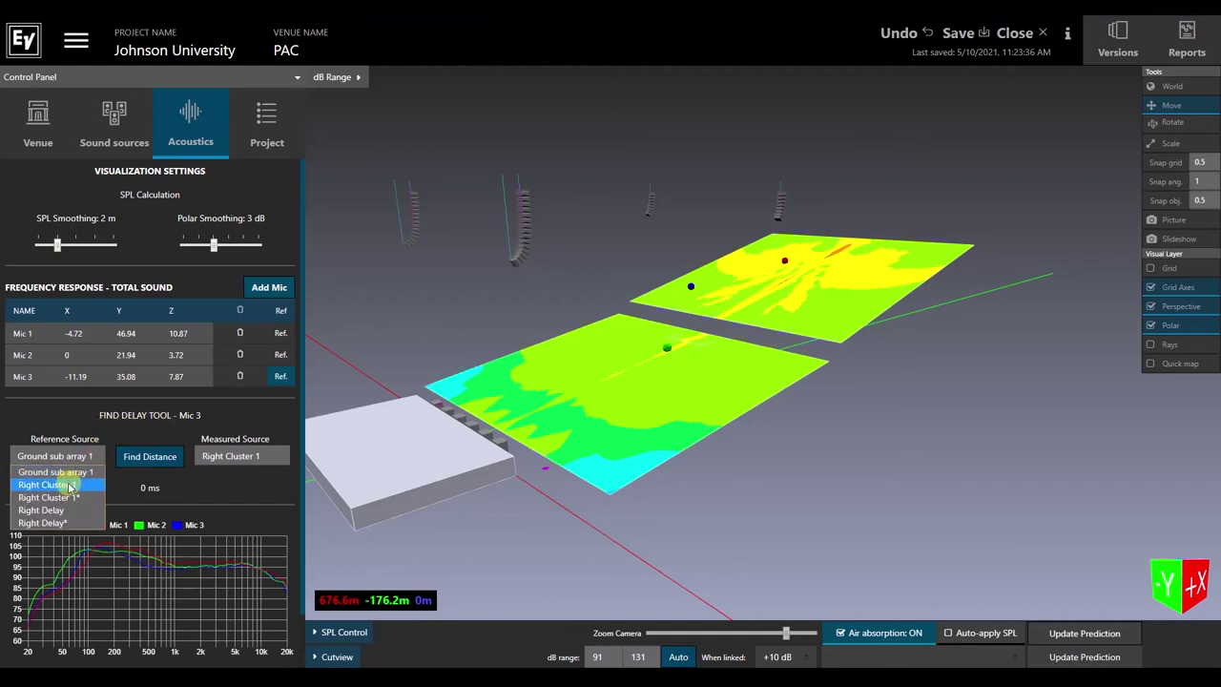
click(69, 482)
click(241, 457)
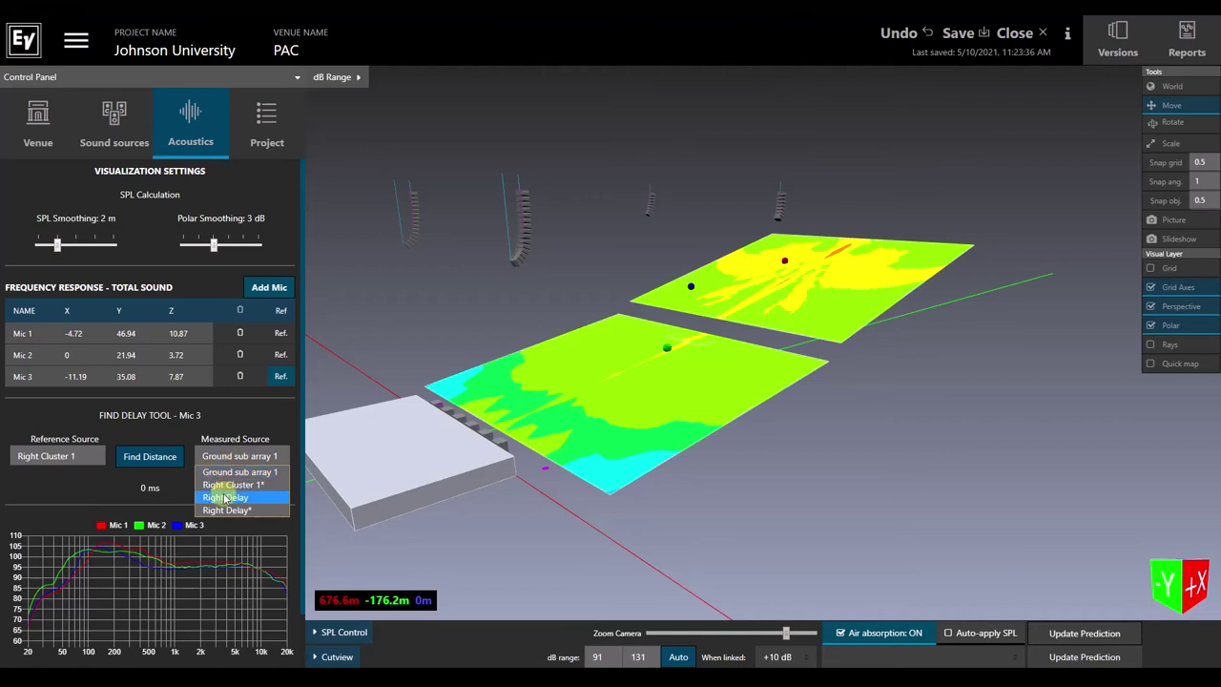
click(215, 497)
click(158, 462)
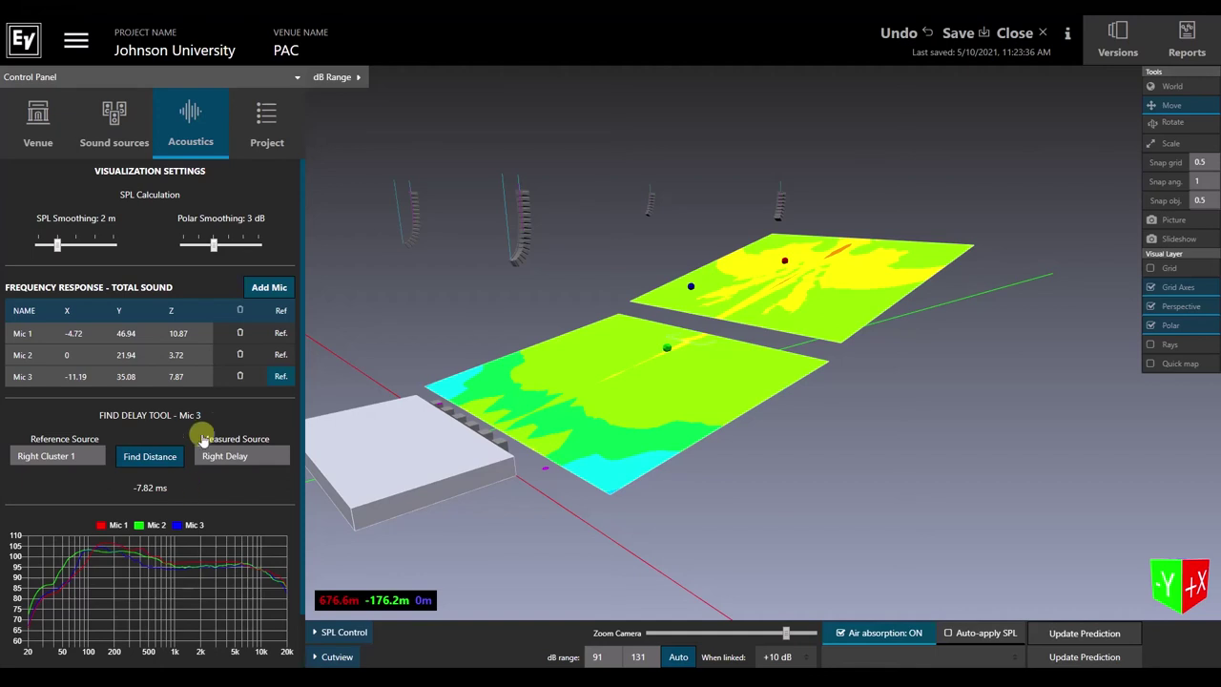
Set Right Cluster 1's global cluster delay to 7.82 ms and recalculate the delay at Mic 3
click(111, 120)
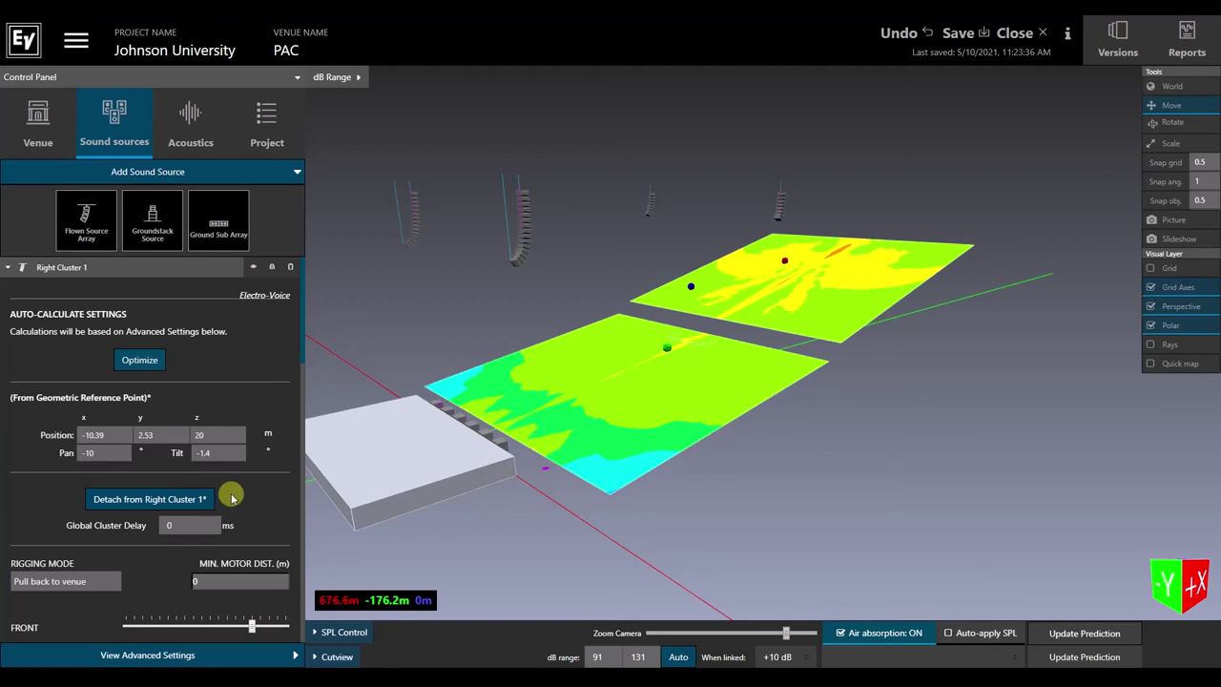
click(193, 523)
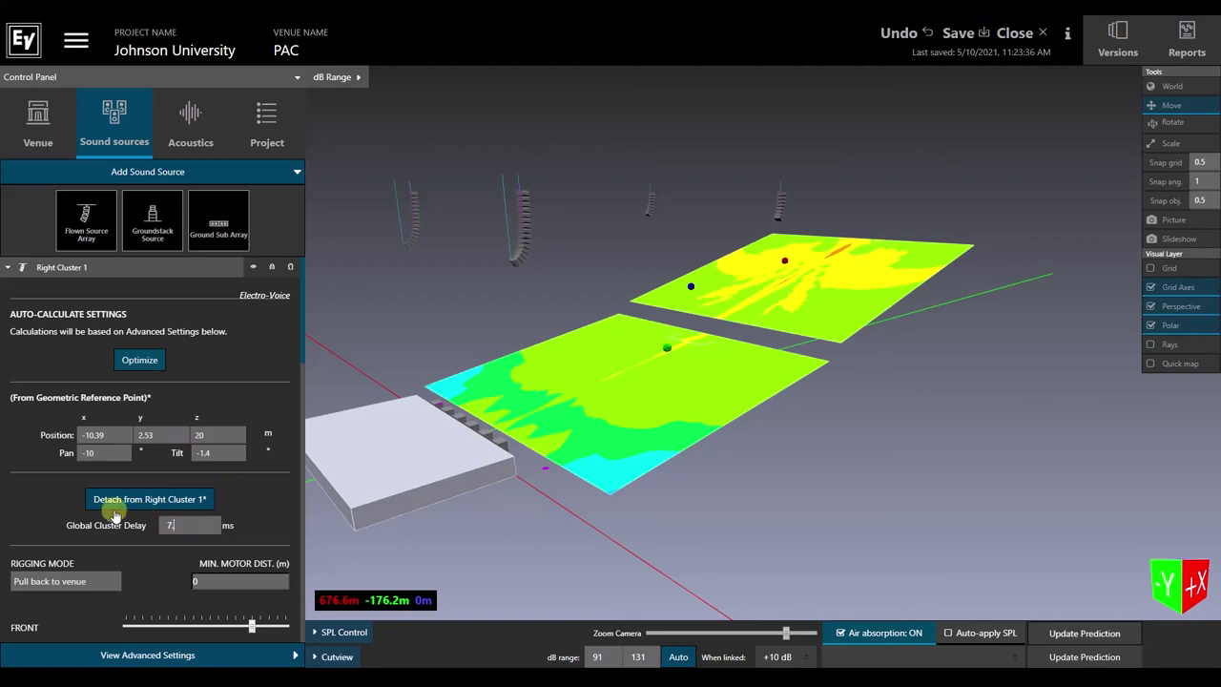
key(Return)
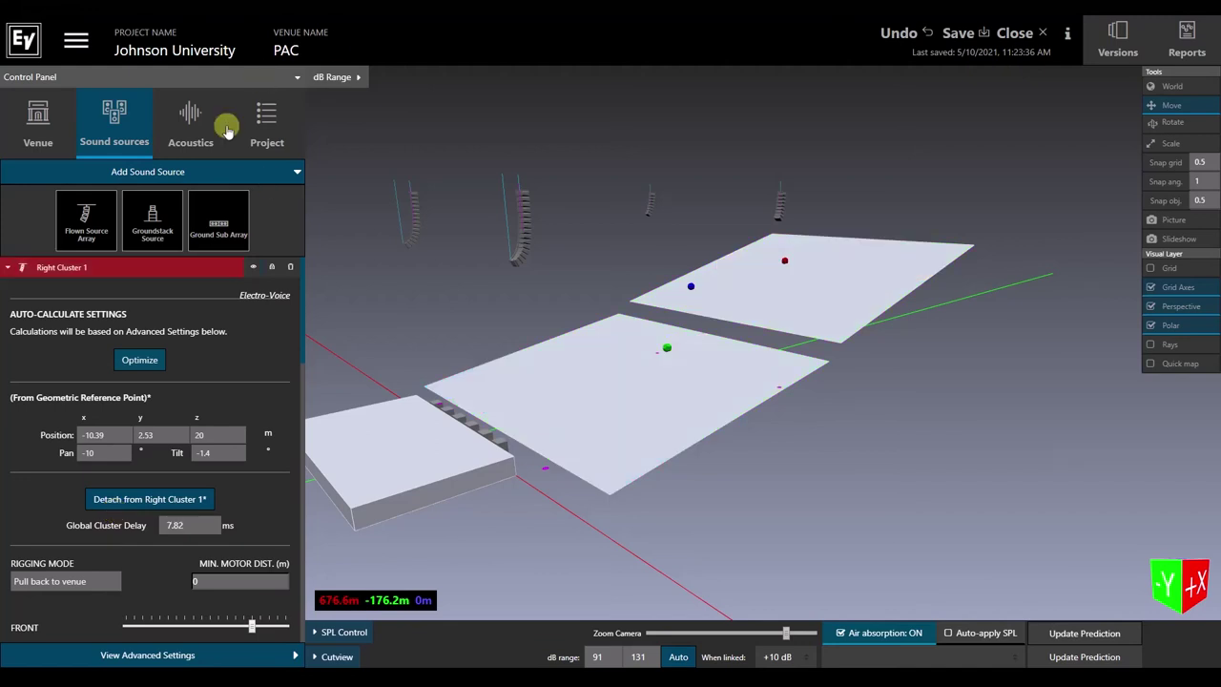
click(224, 127)
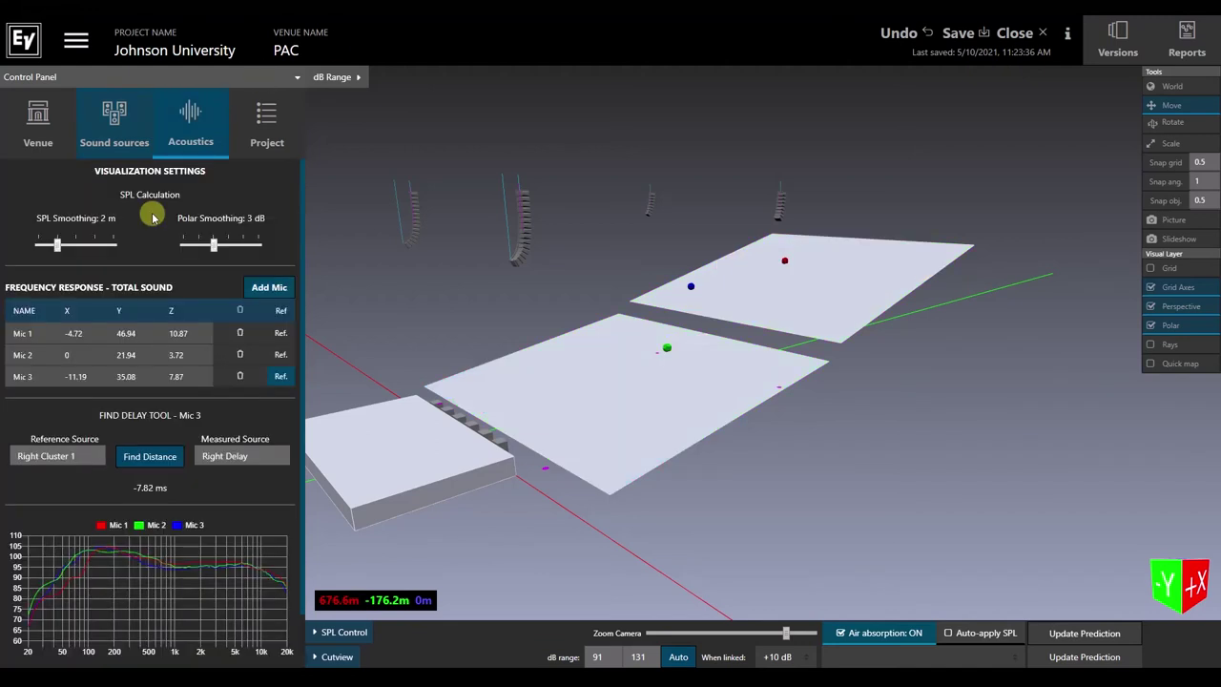
click(158, 468)
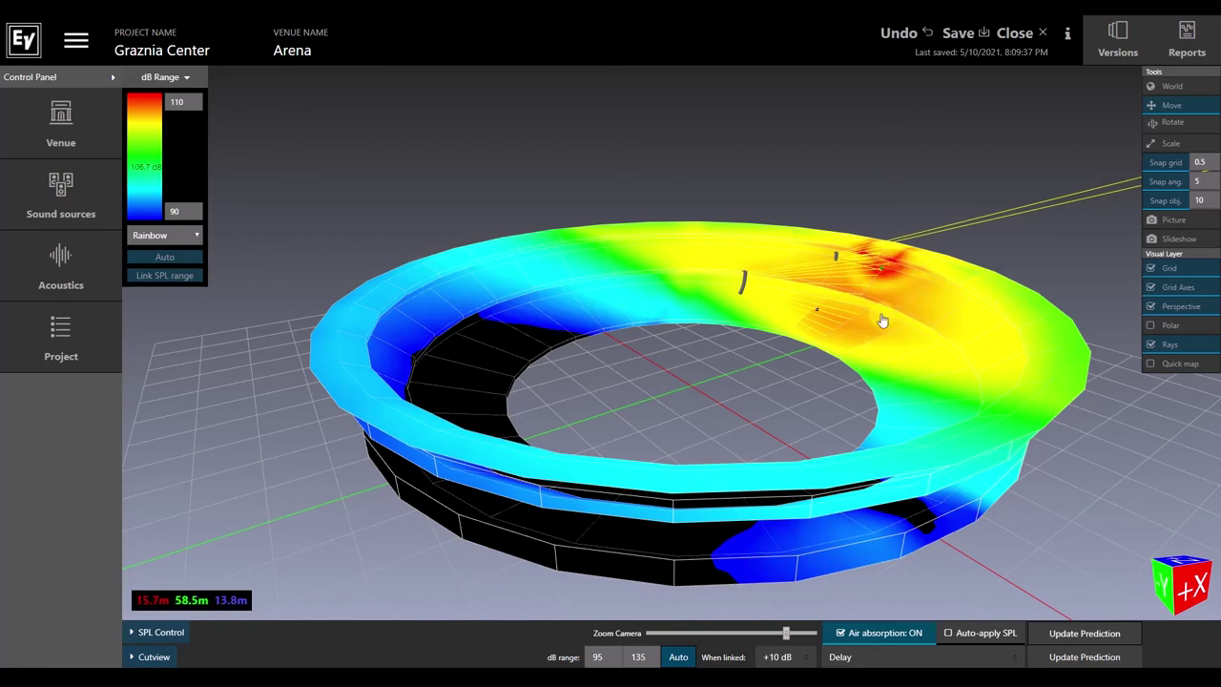
Show the arena's cutview and switch its displayed source from Delay to Main
click(134, 656)
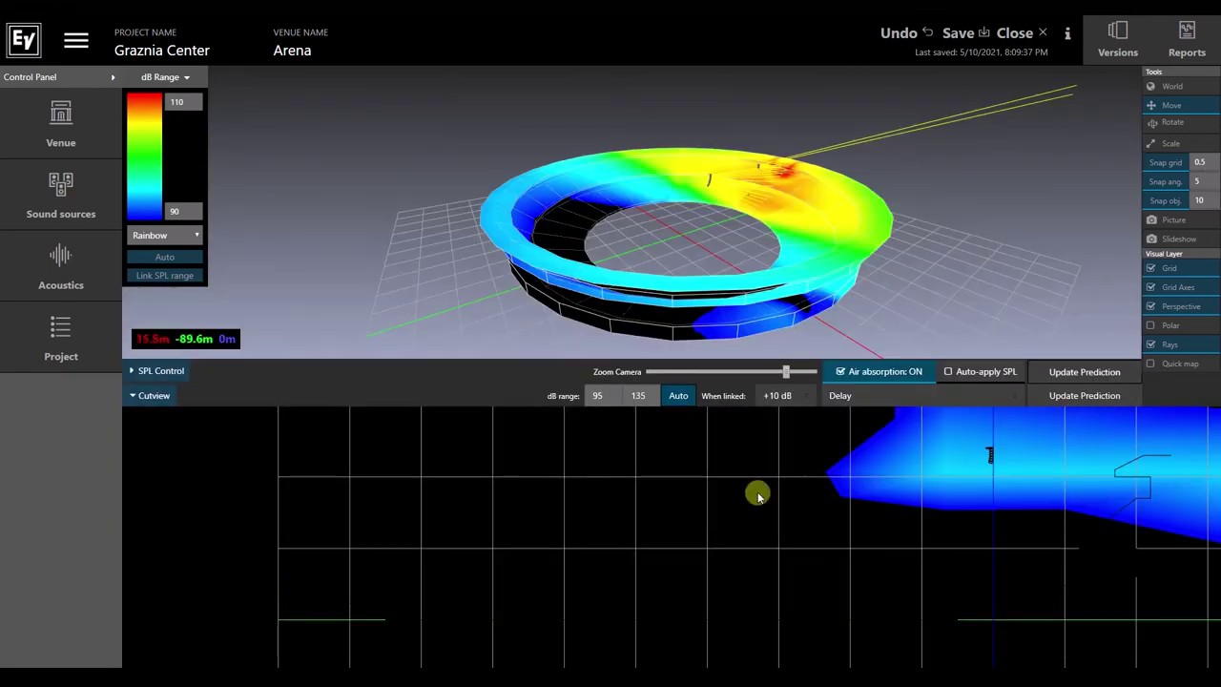
click(942, 397)
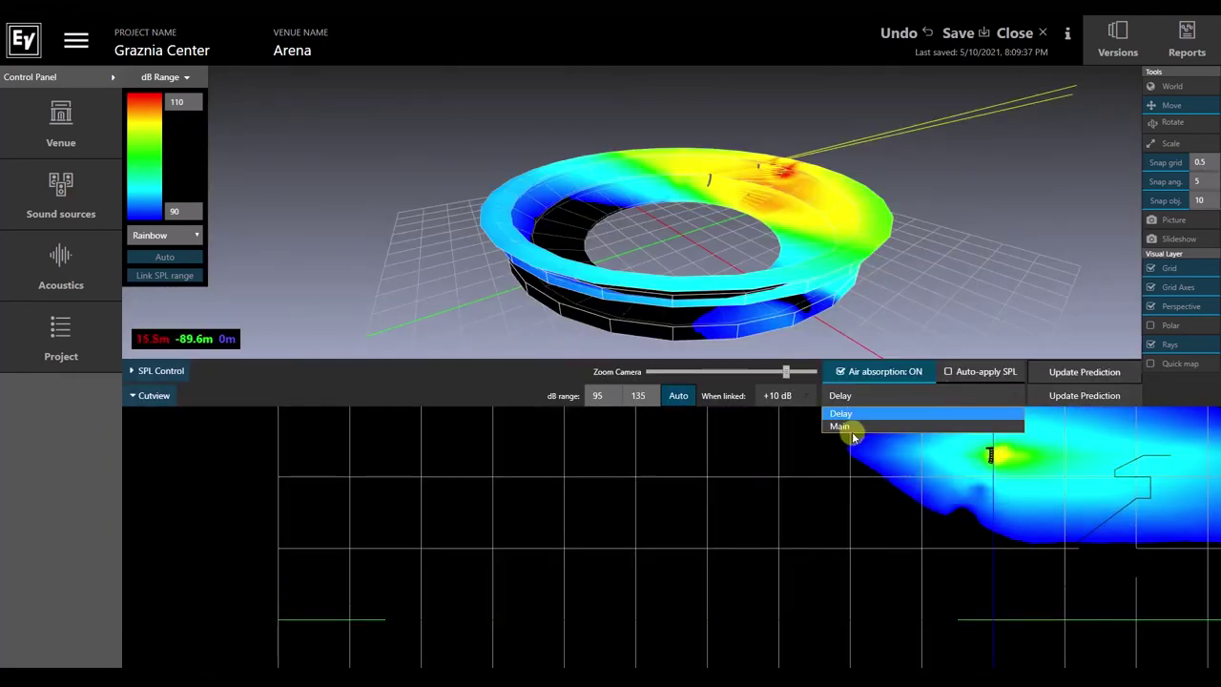
click(843, 427)
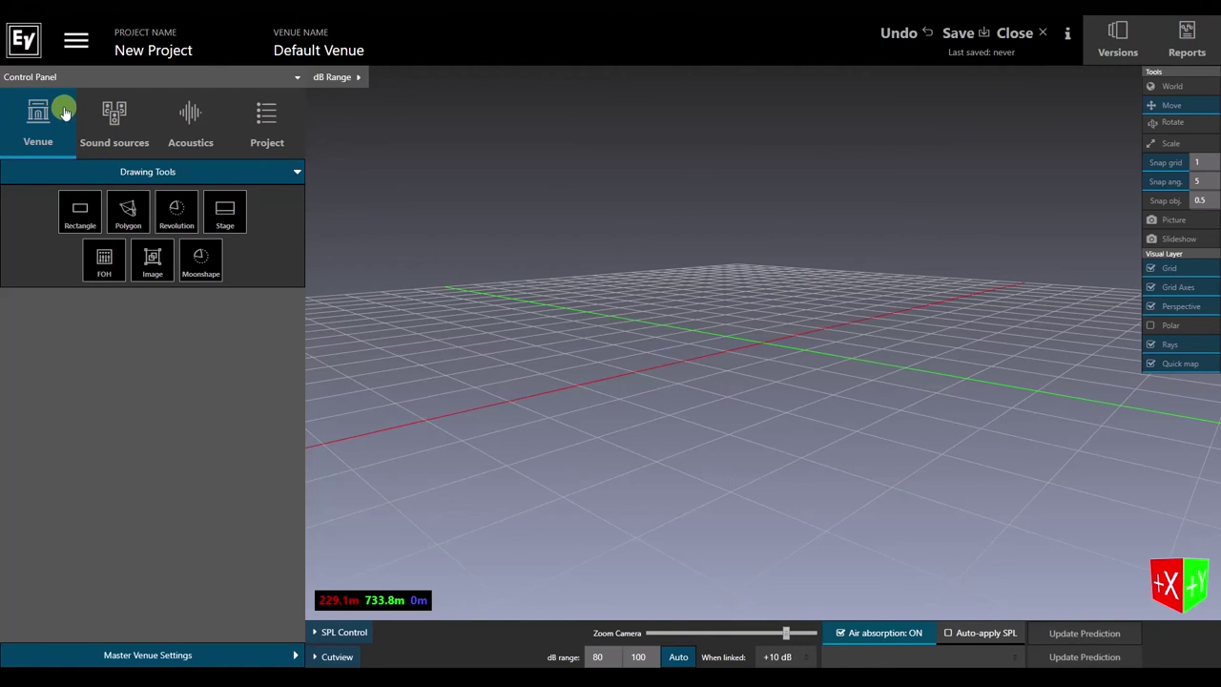
Import Image Example.png as a venue reference image
click(166, 259)
click(266, 125)
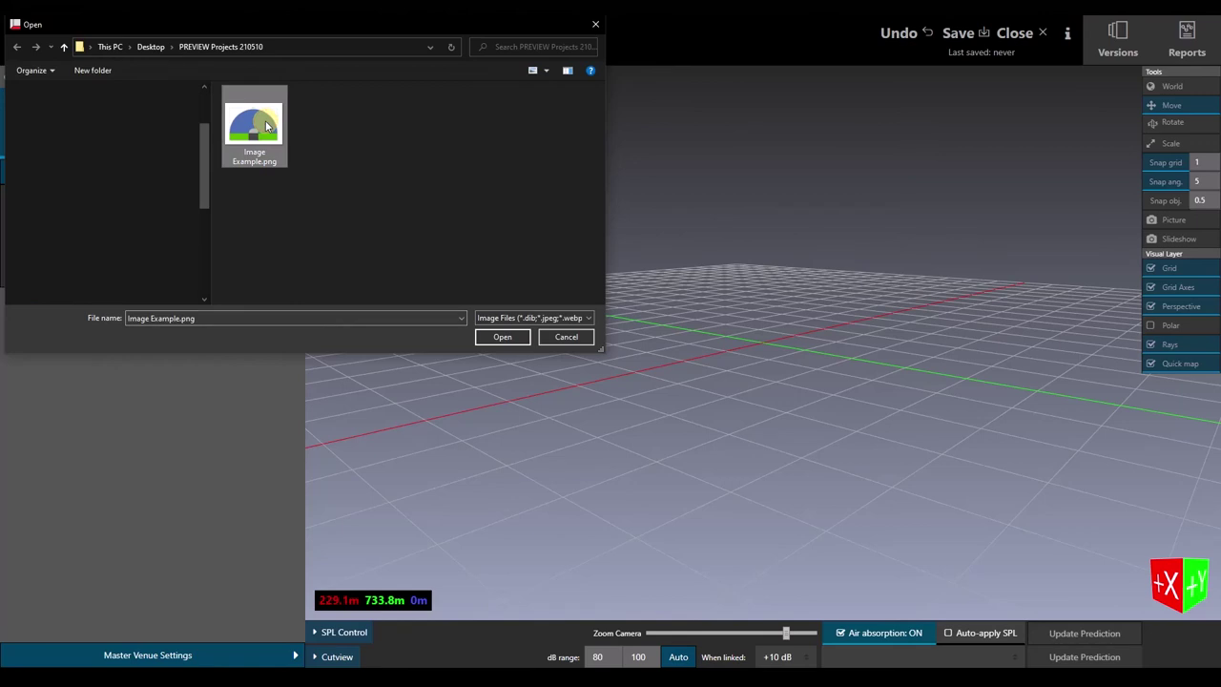
click(496, 337)
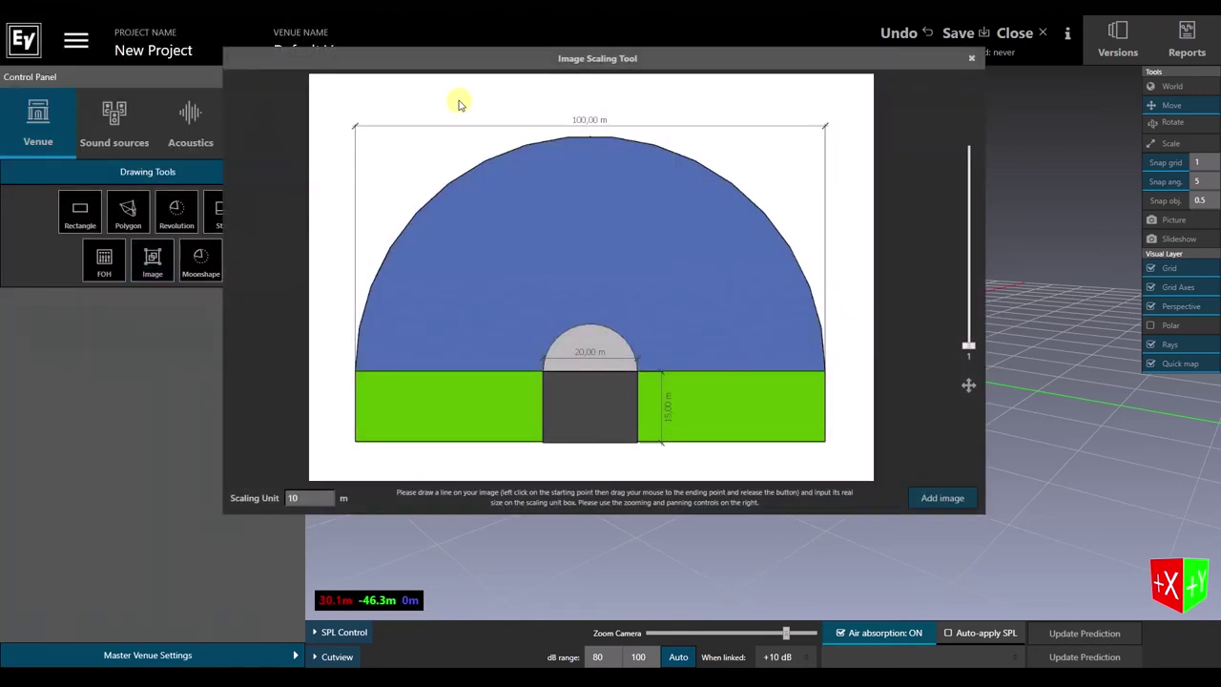
Scale the image by tracing its full-width dimension line as 100 m and add it to the venue
drag(355, 127, 826, 130)
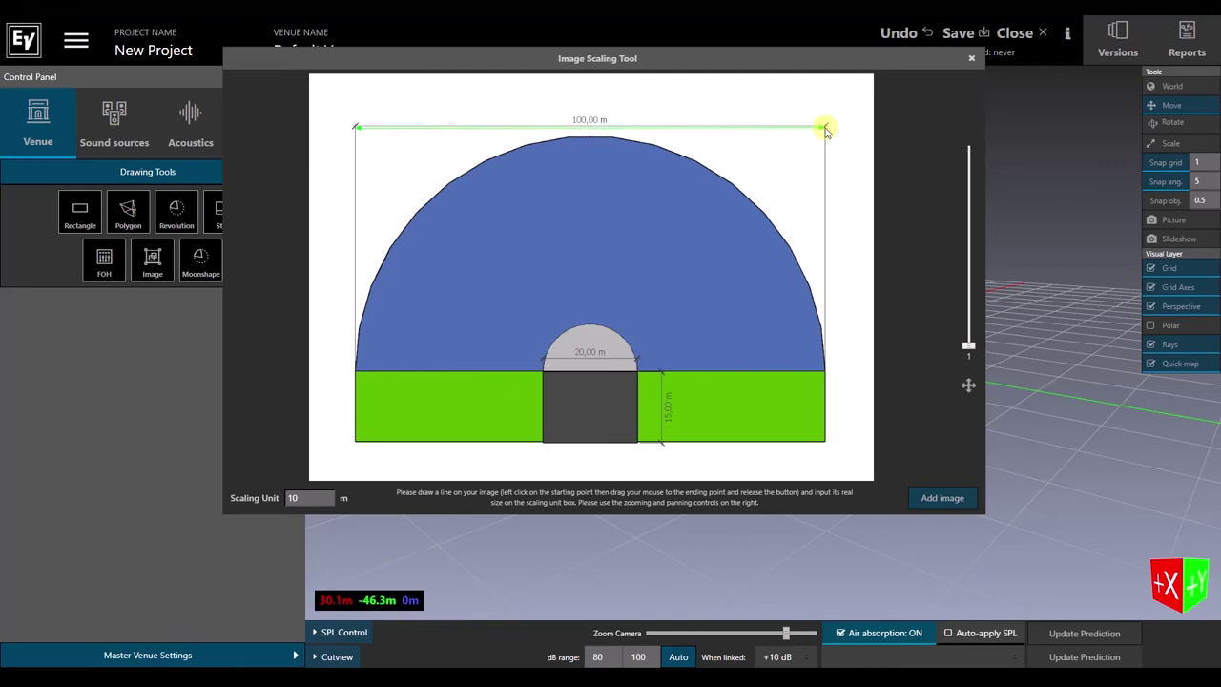
double_click(310, 498)
text(100)
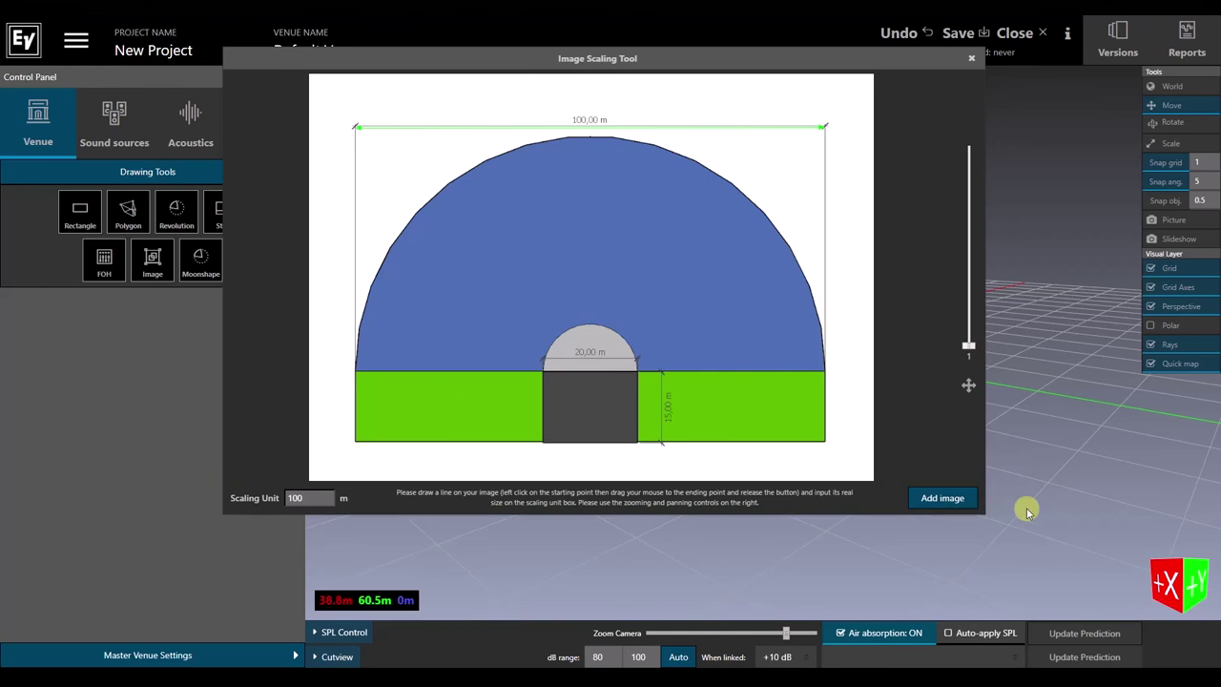
click(942, 497)
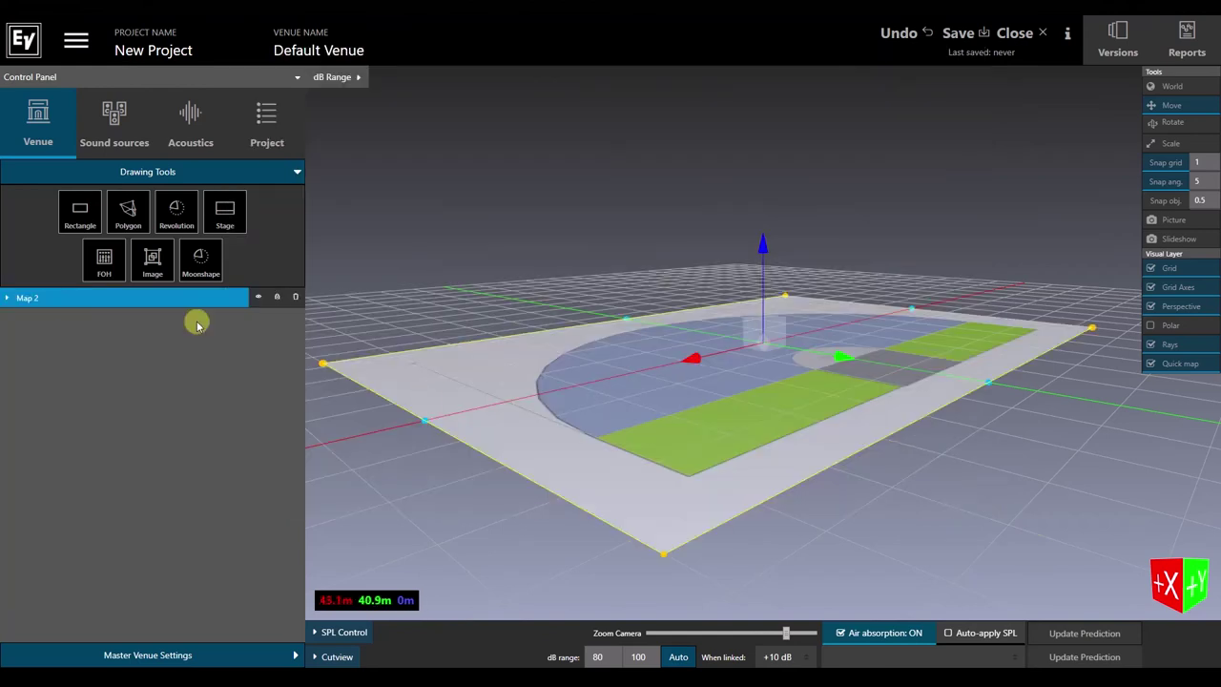
Set the imported venue map's opacity to 0.88
click(7, 299)
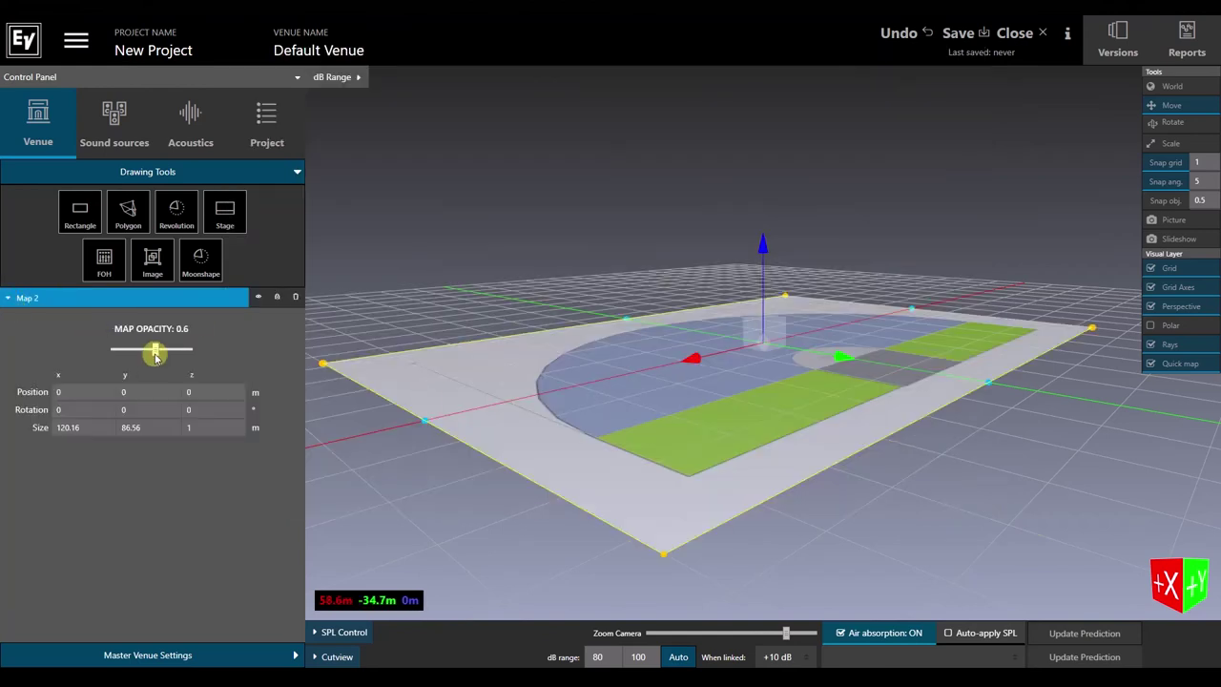
drag(151, 351, 179, 351)
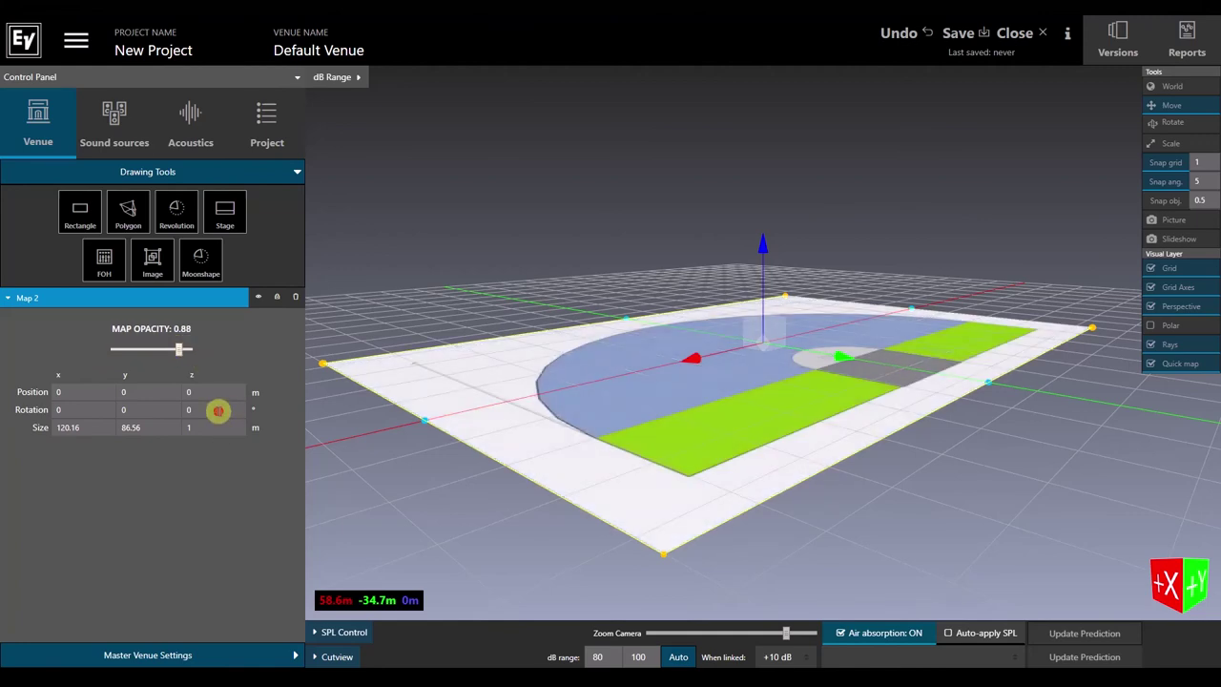
Rotate the venue map to 180° about the Z axis and shift it along the Y axis
click(218, 410)
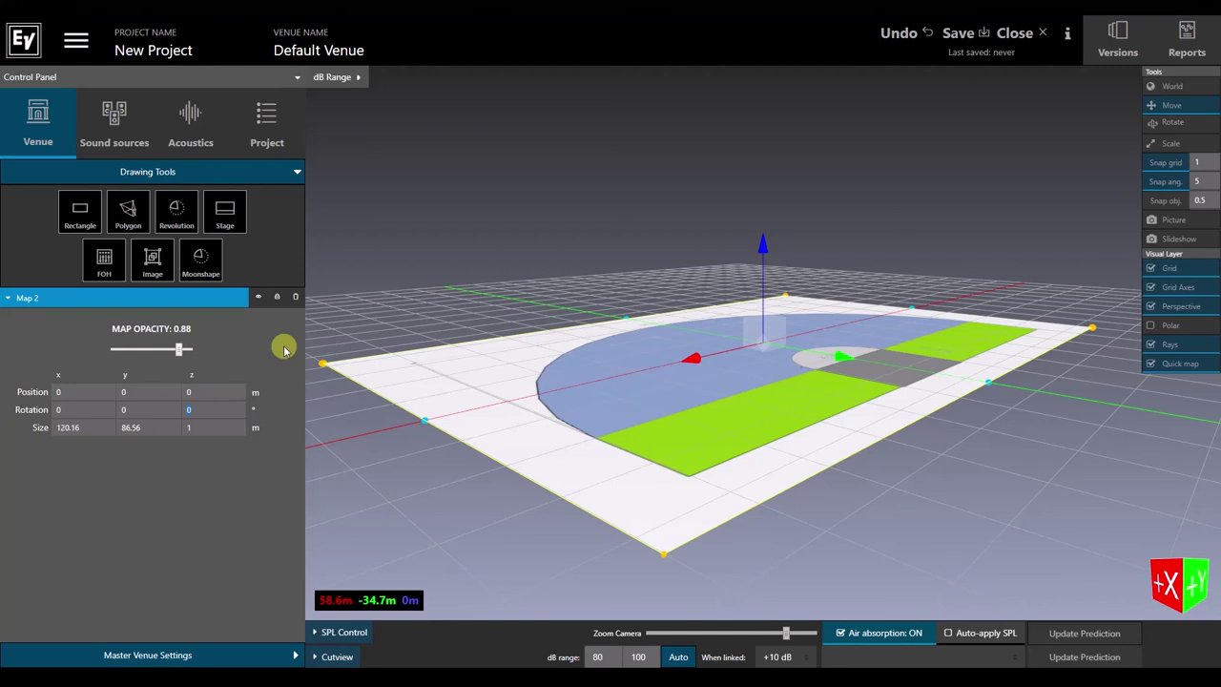
key(Return)
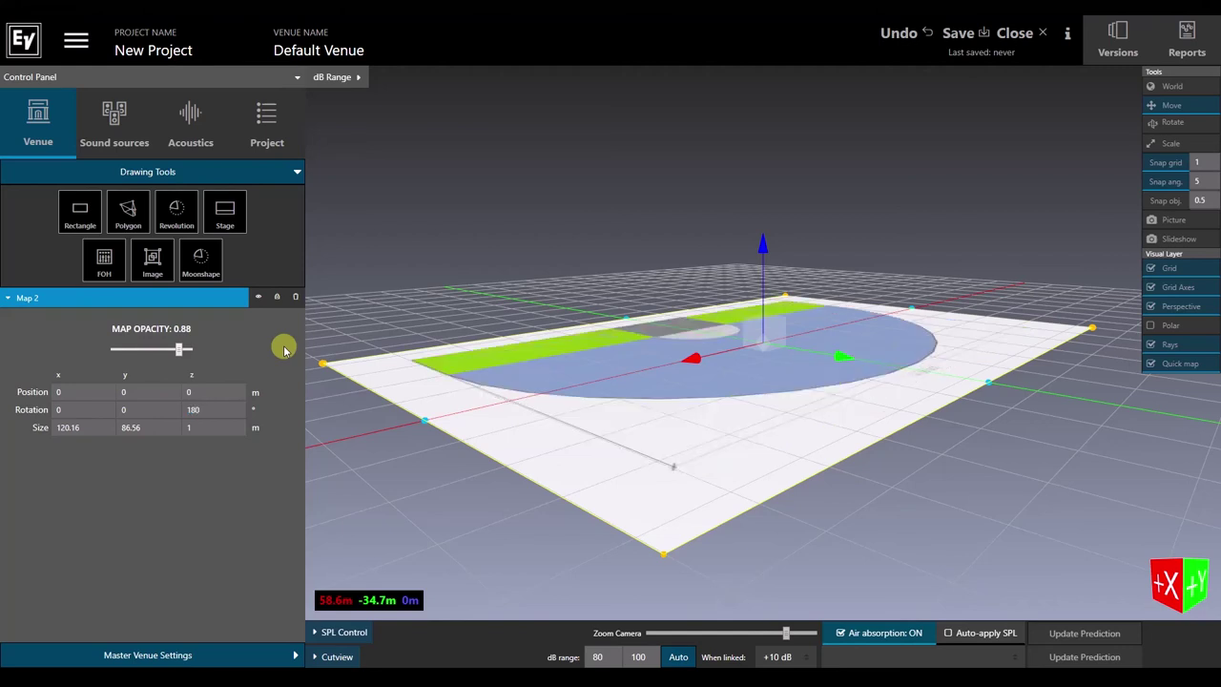
scroll(611, 487, up, 3)
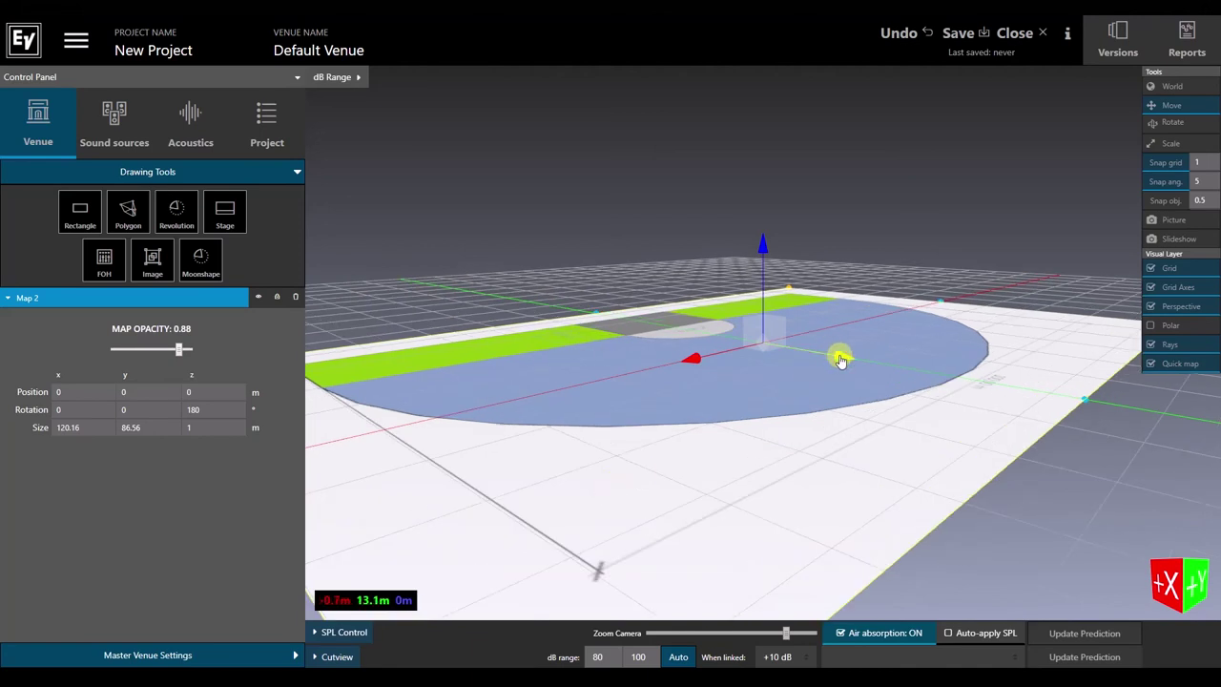
drag(841, 360, 977, 478)
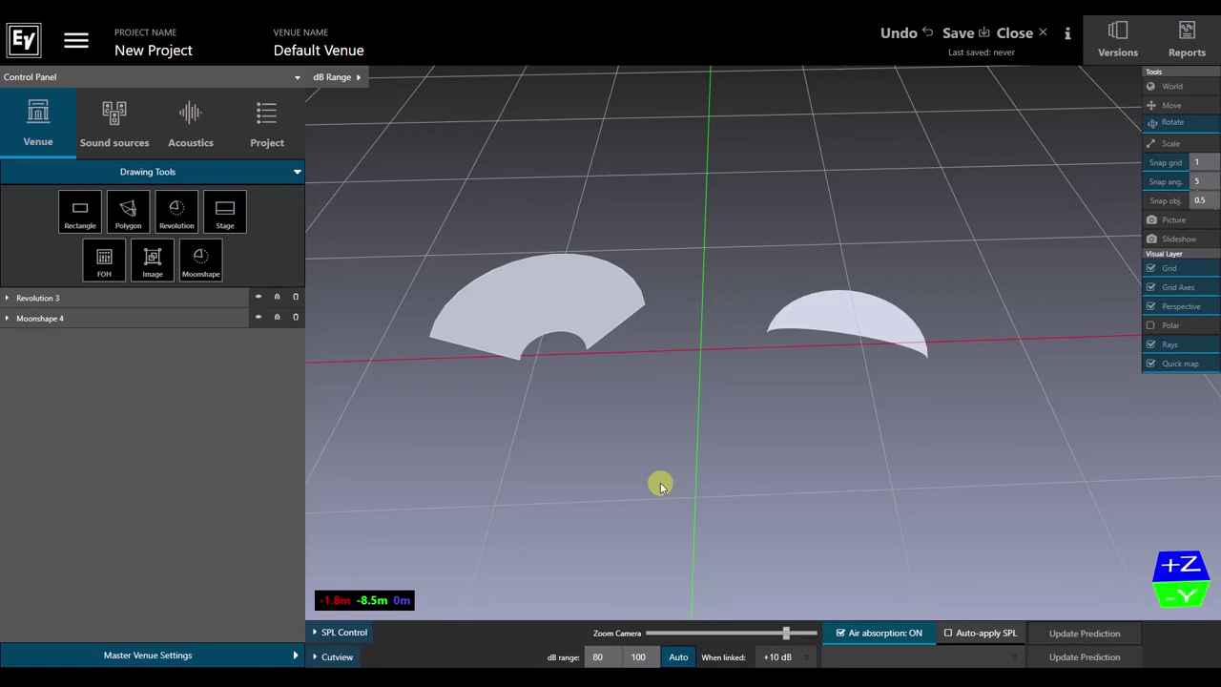
Rotate the revolution surface slightly and turn the moonshape about its vertical axis, leaving neither selected
click(597, 309)
drag(619, 440, 608, 400)
click(847, 321)
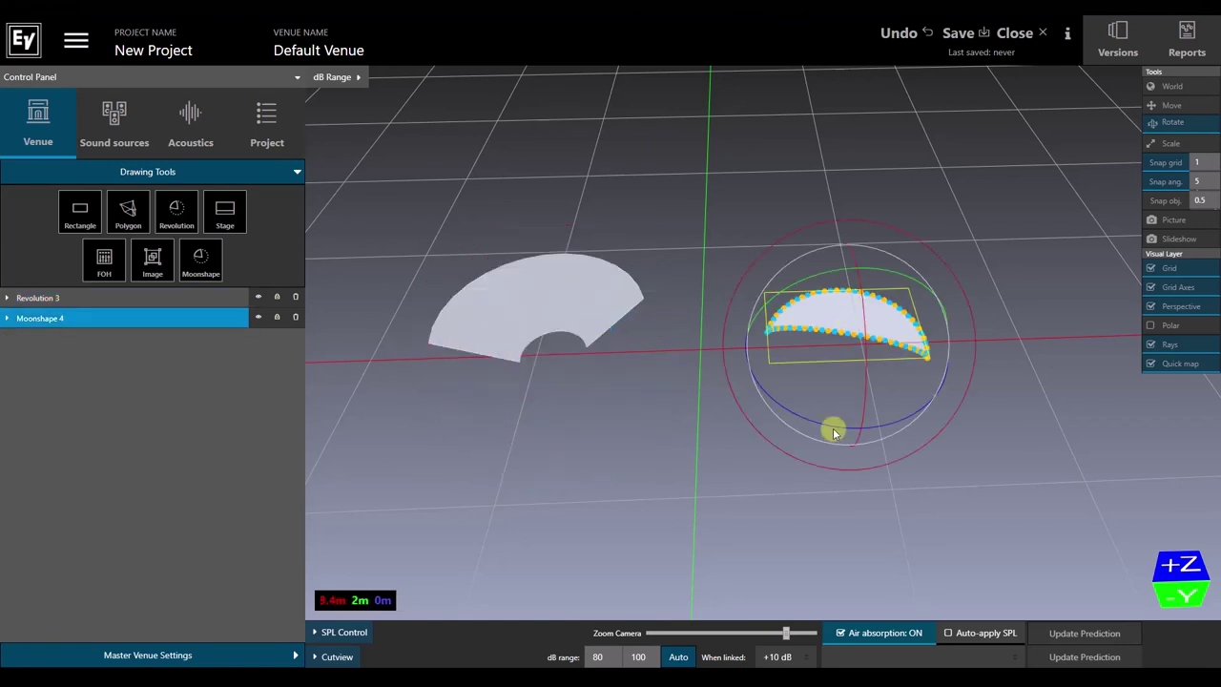
drag(815, 422, 742, 408)
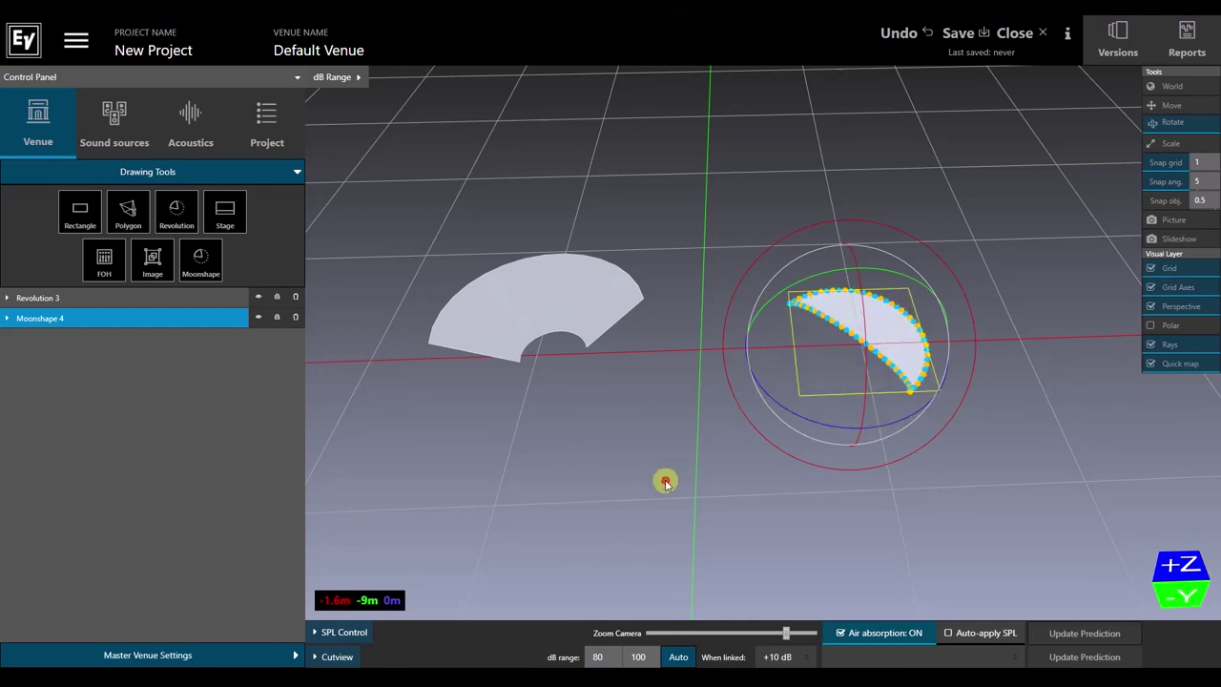
click(665, 482)
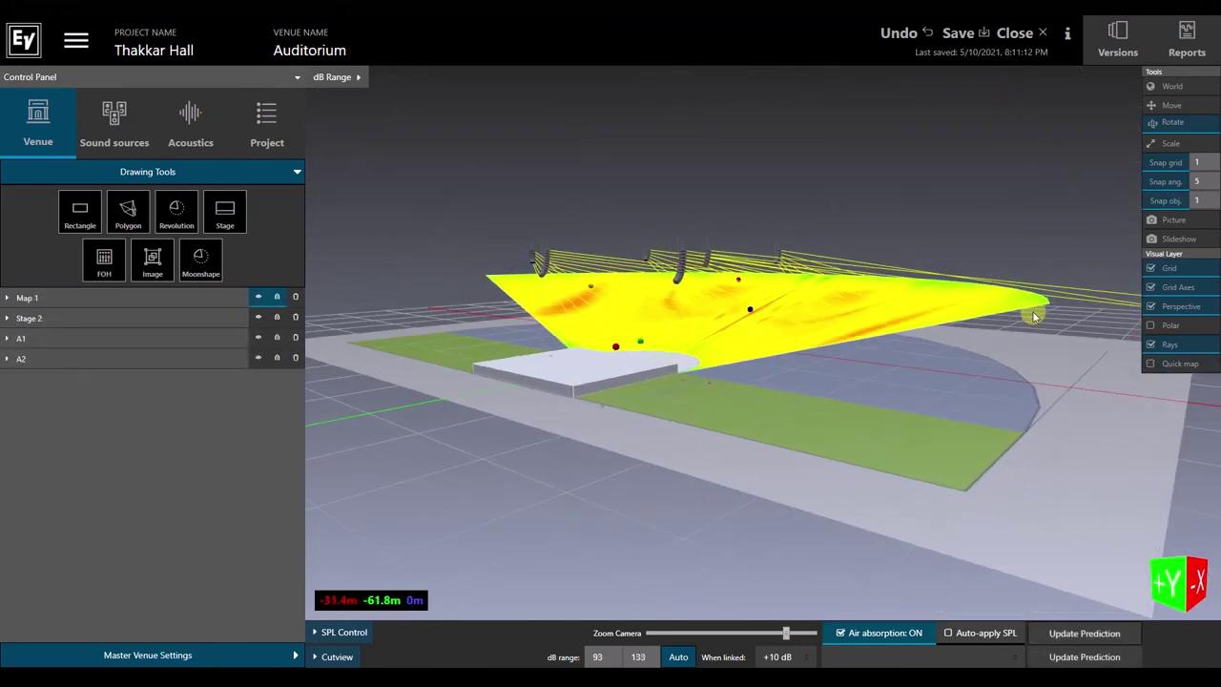
Save three snapshots of the auditorium project under their default names, and close the version tools
drag(1034, 317, 992, 495)
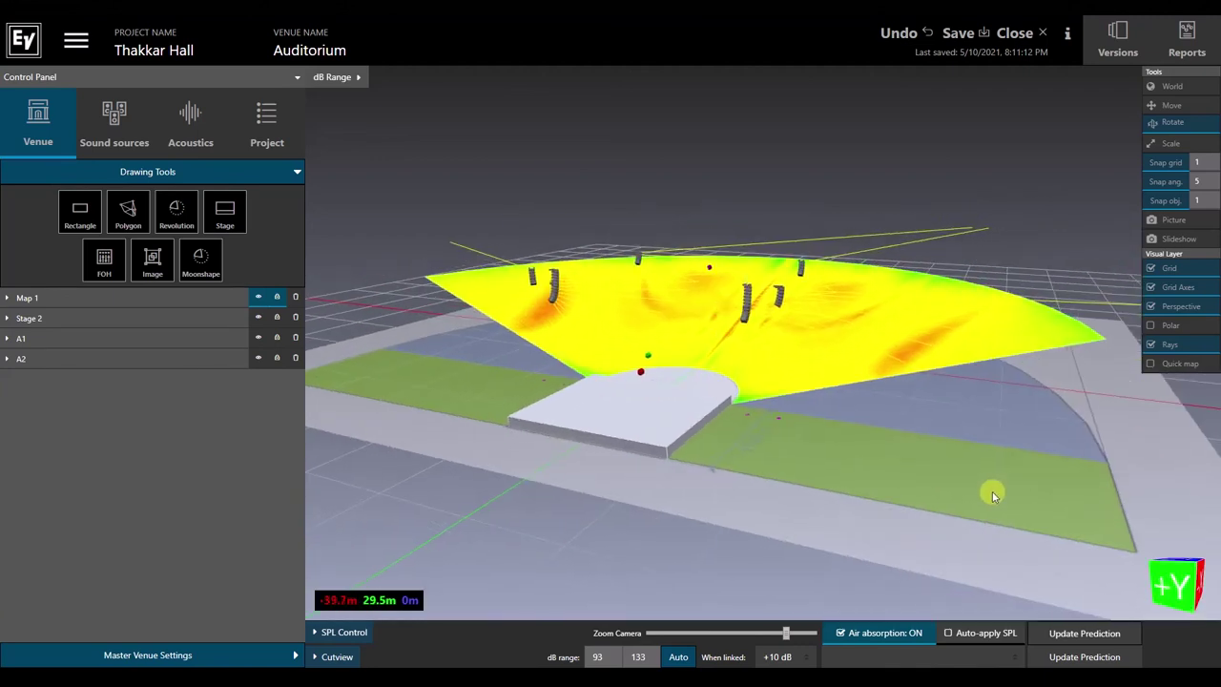
click(1120, 41)
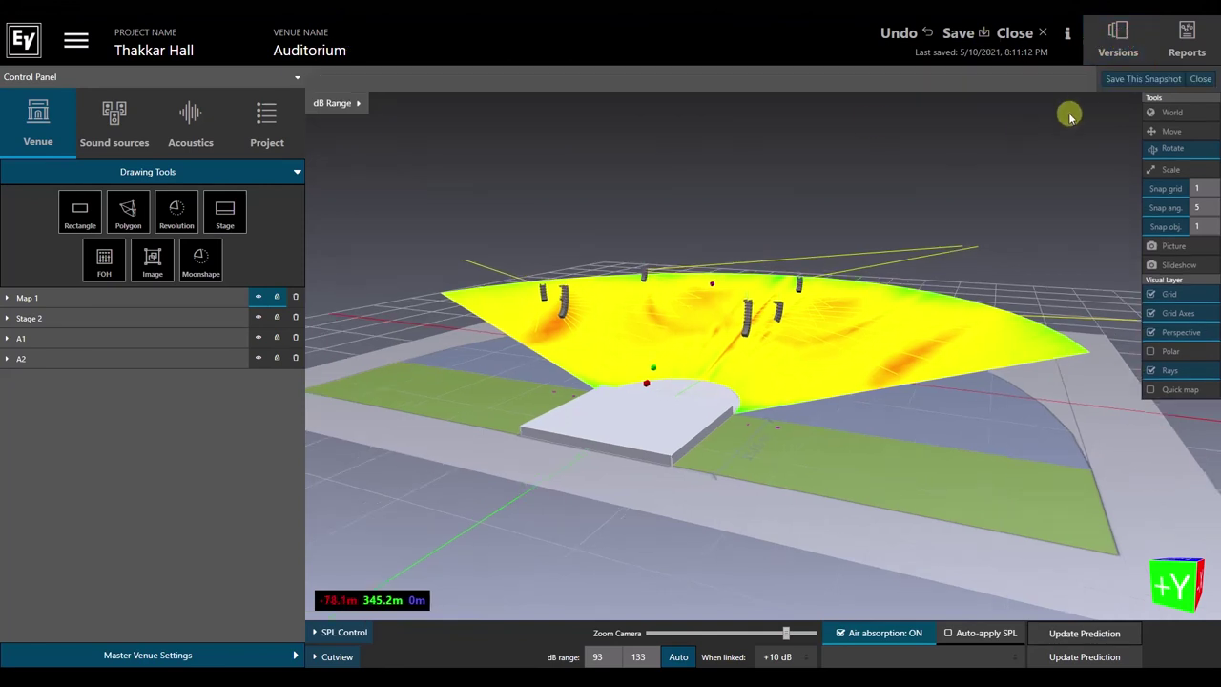
click(1125, 82)
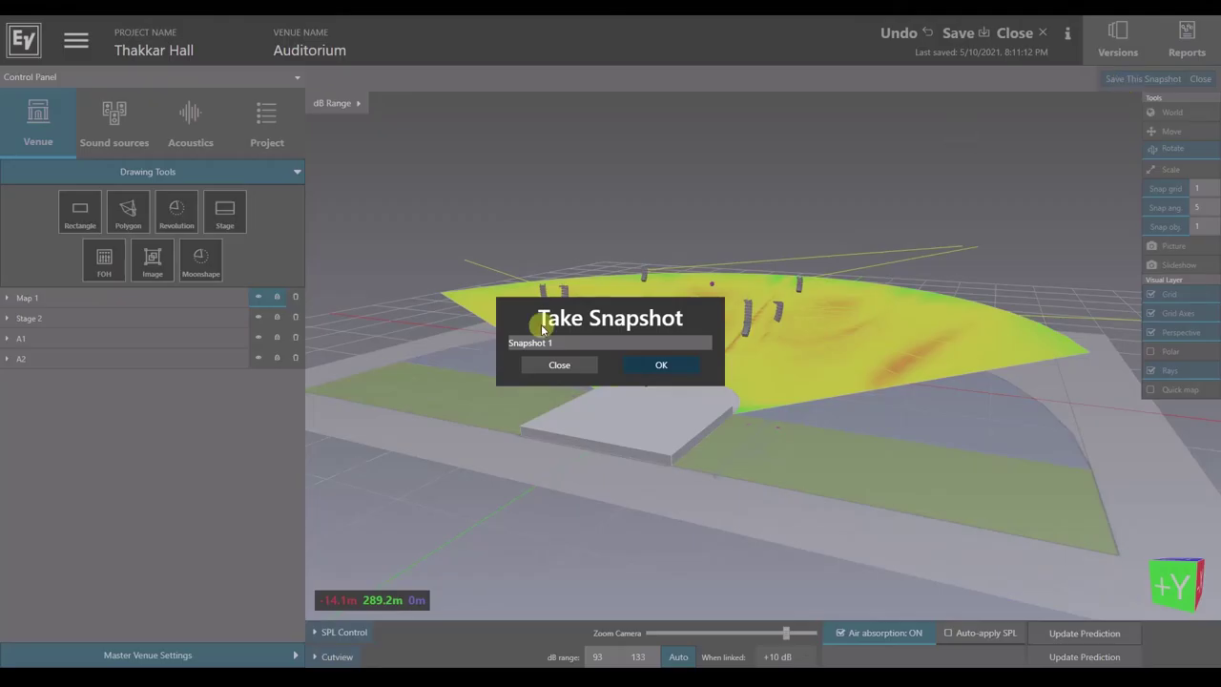
click(661, 366)
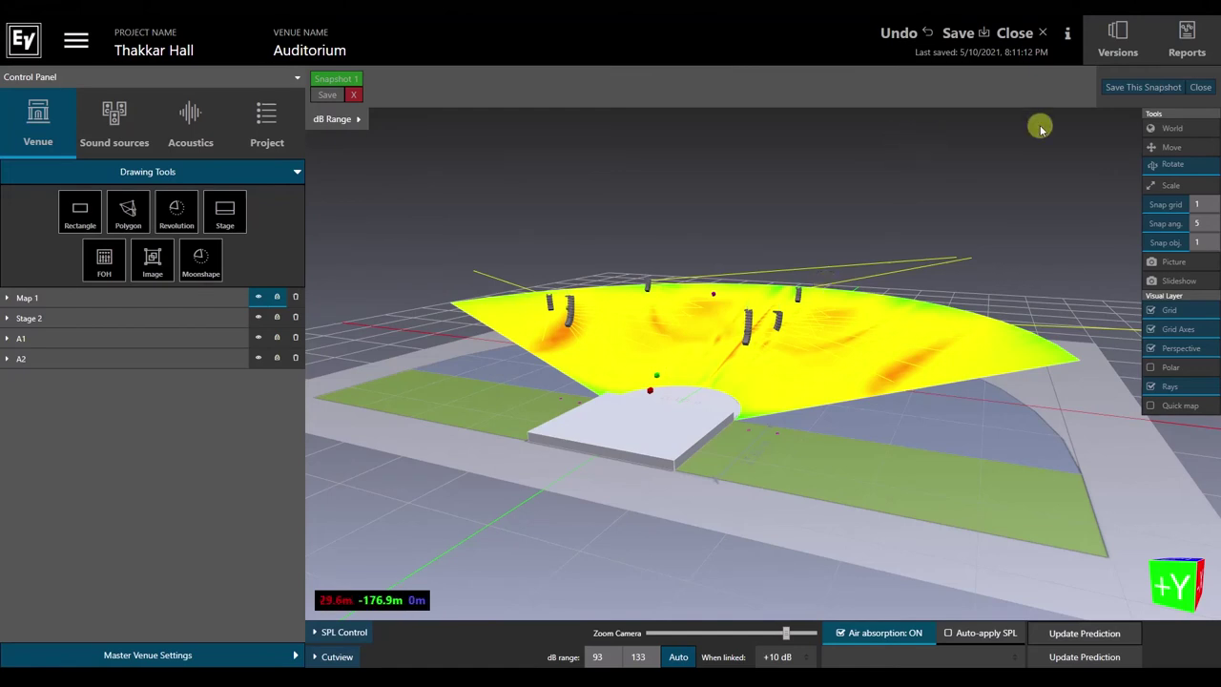
click(1143, 88)
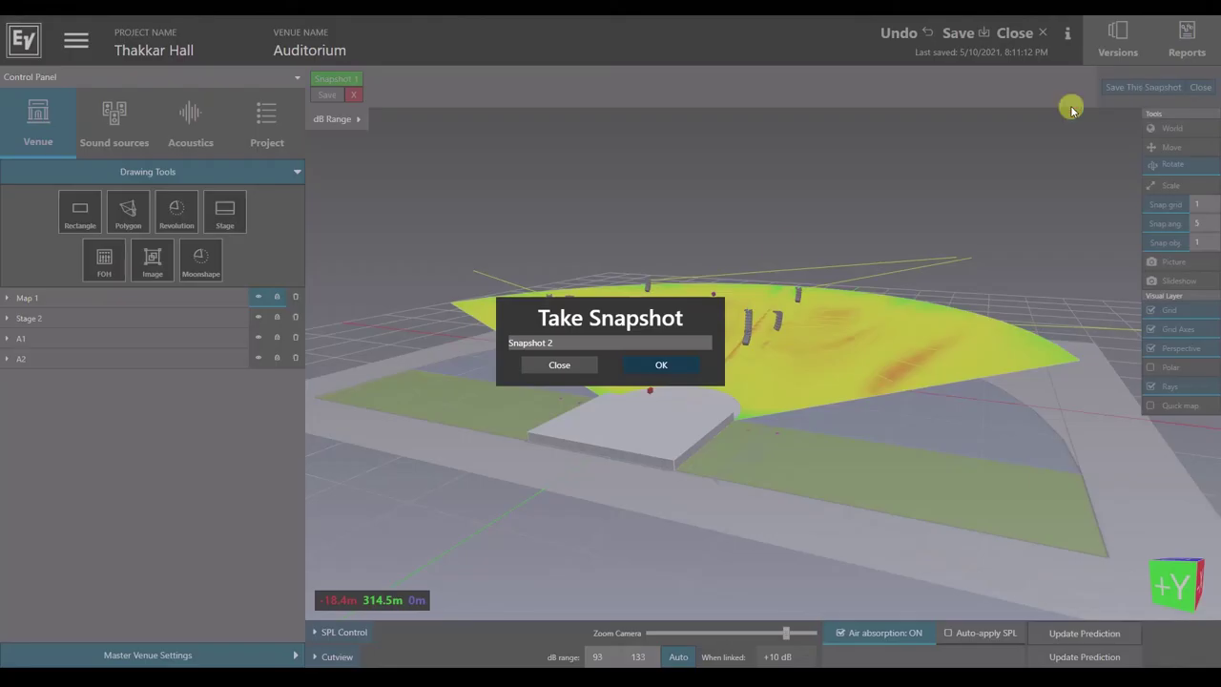
click(683, 371)
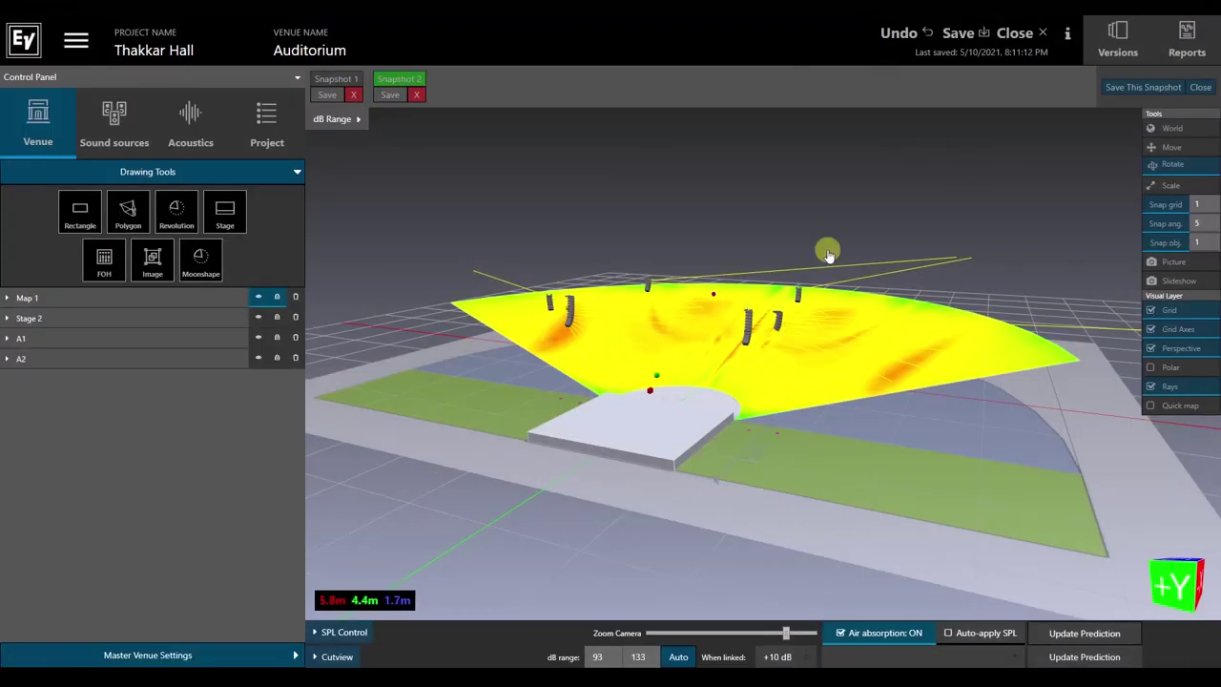
click(1133, 87)
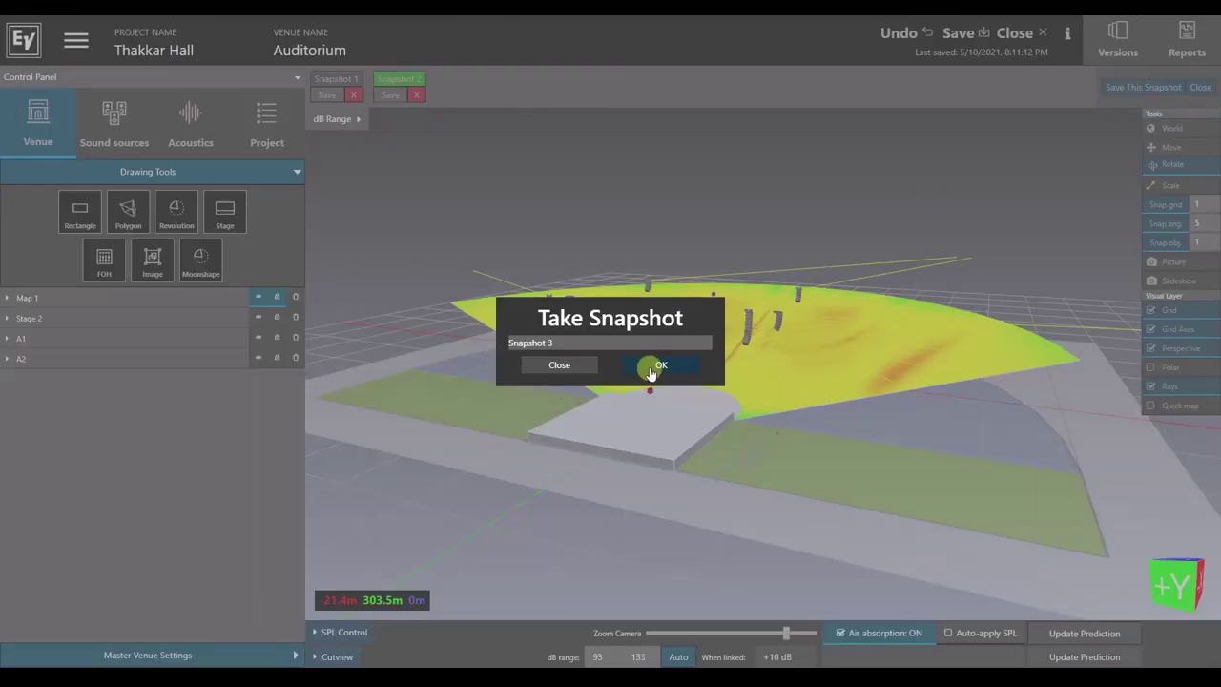
click(651, 371)
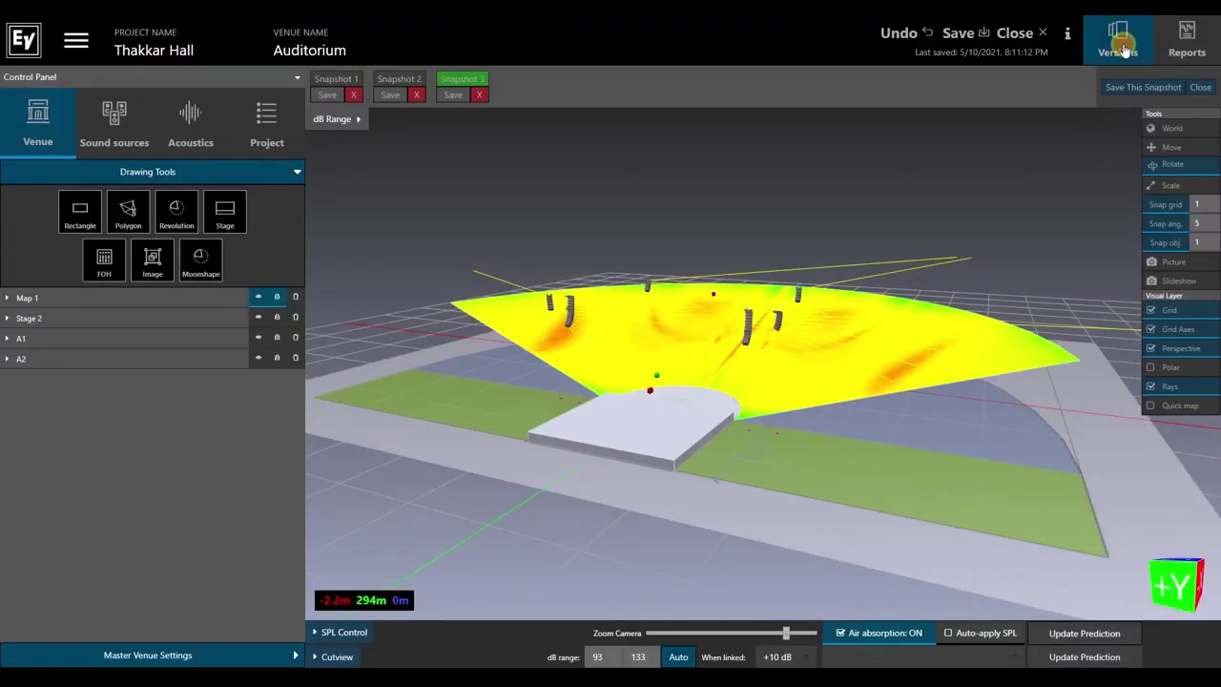
click(1125, 49)
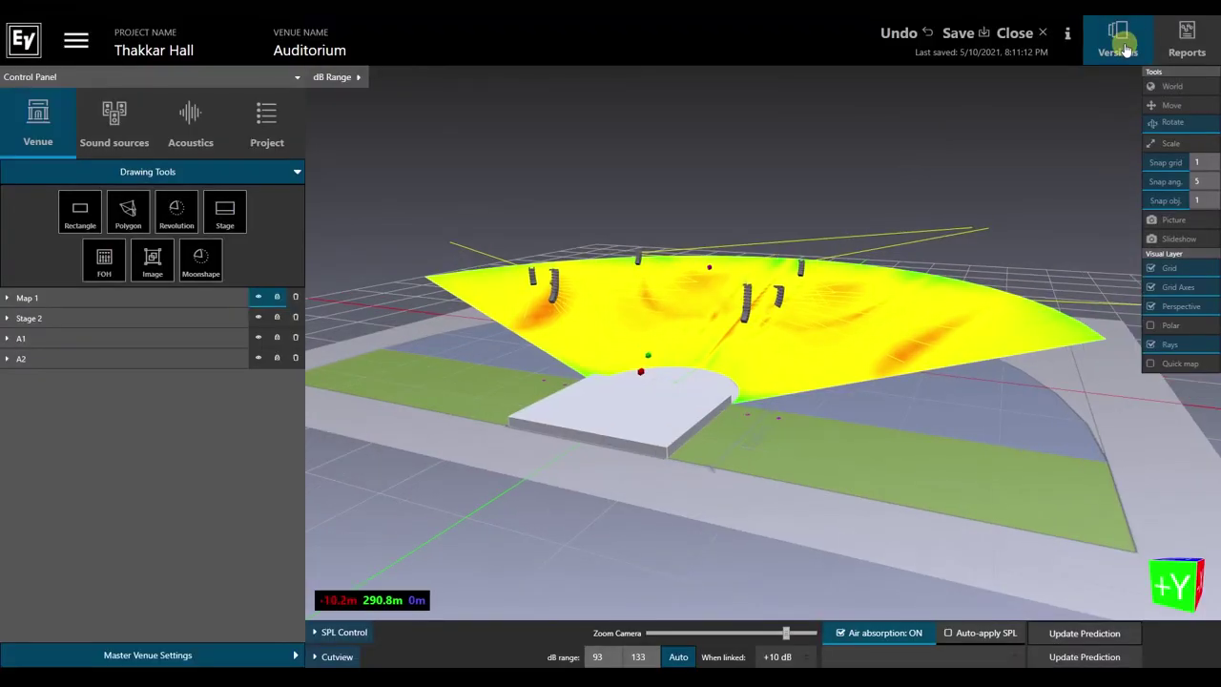
Look over the report types available for the auditorium project, and close the report options
click(1187, 43)
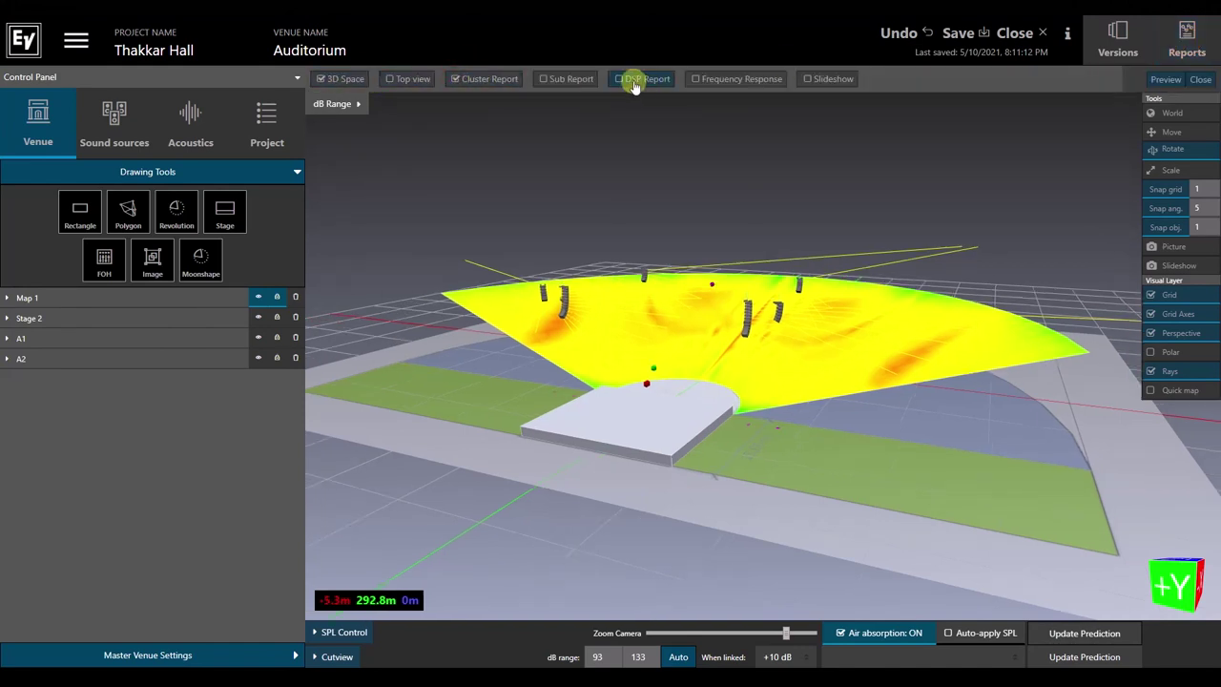
click(1199, 51)
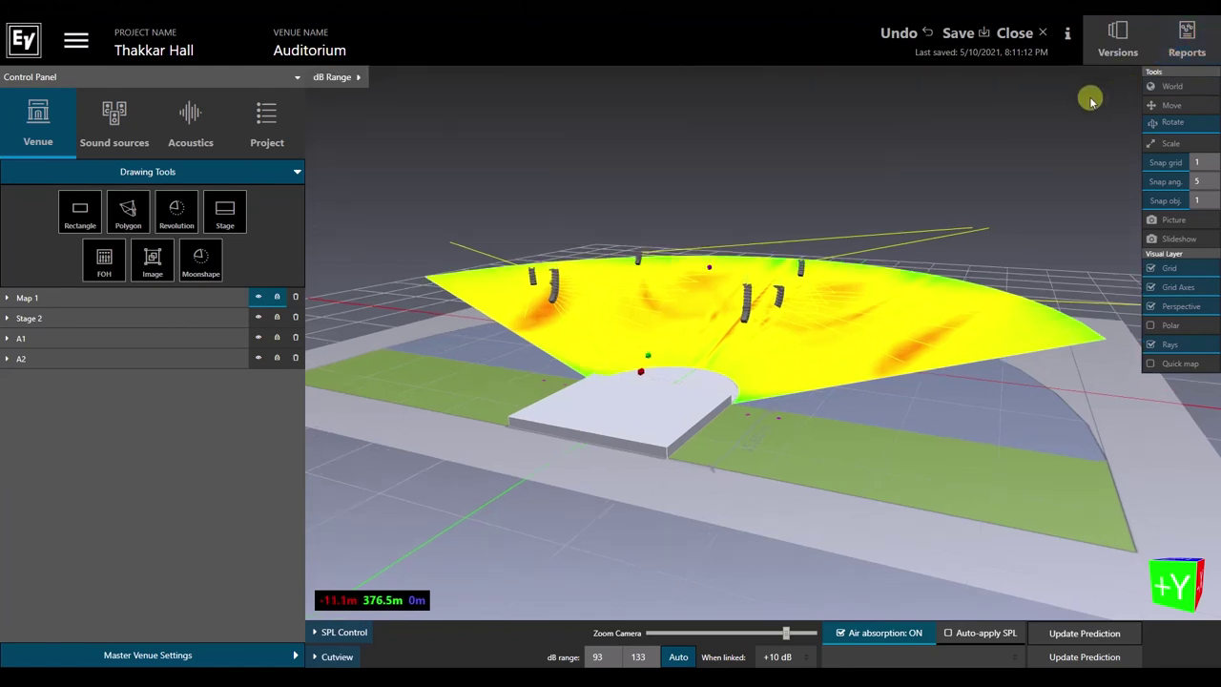
Read the built-in help on the control panel's venue drawing tools and surface properties, and return to the workspace
click(1066, 42)
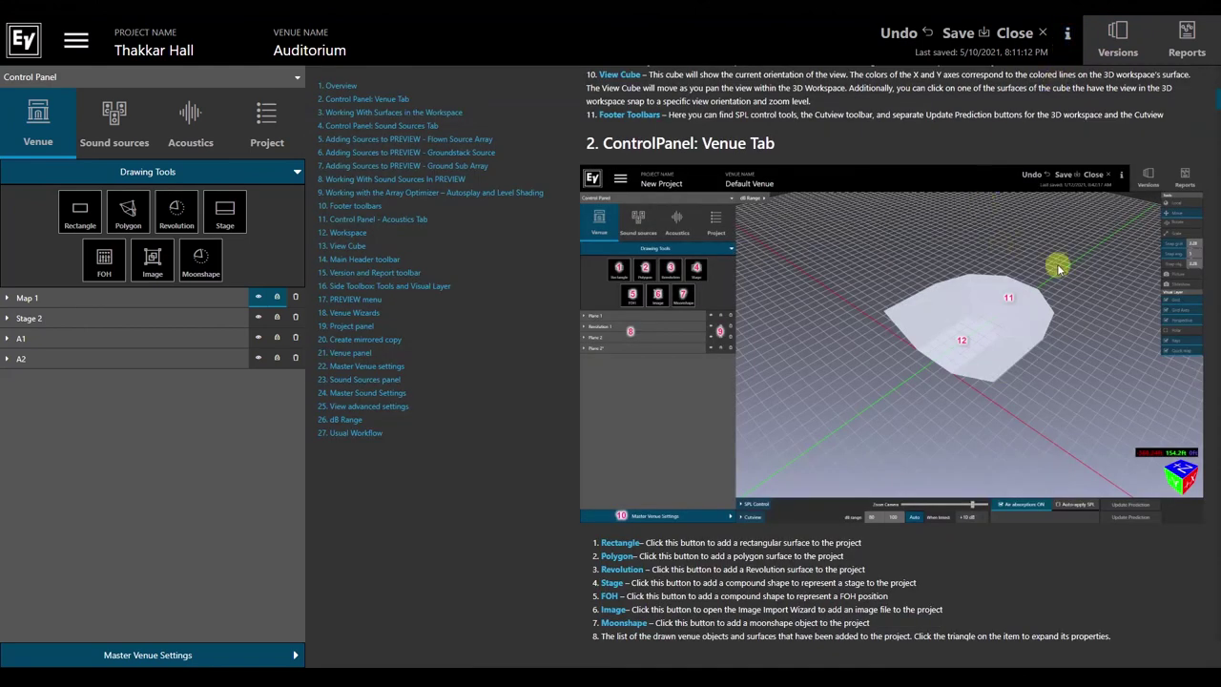
scroll(1062, 279, down, 5)
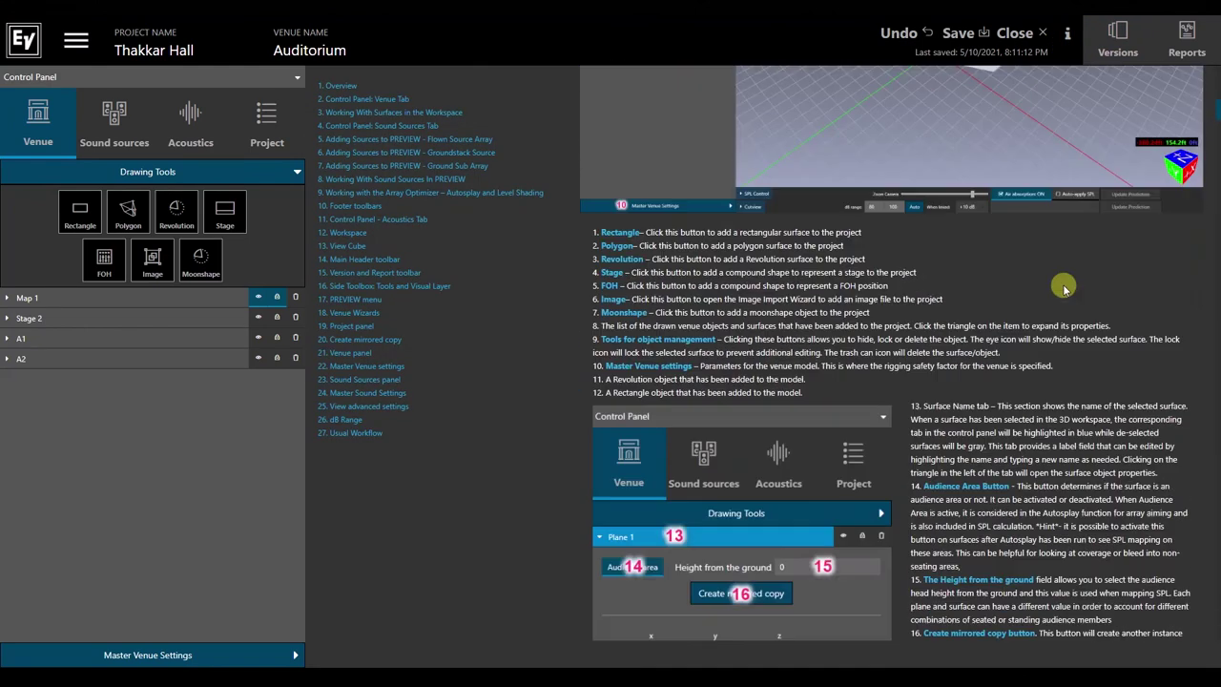
scroll(1062, 284, down, 3)
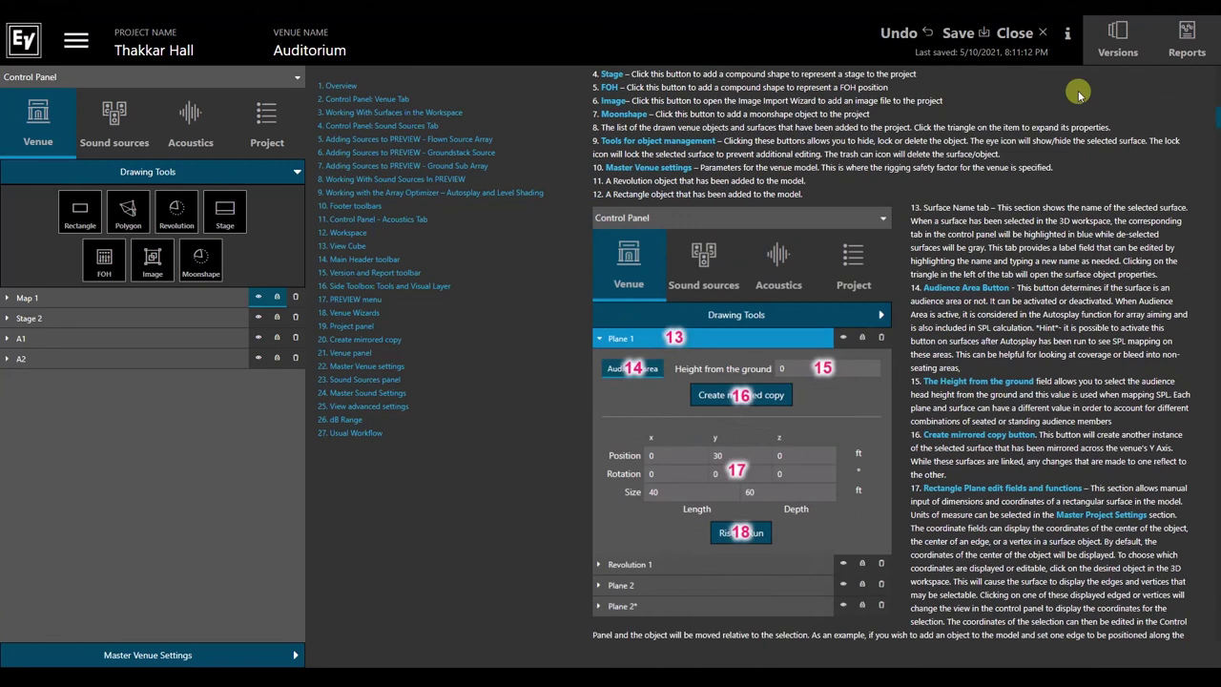
click(1068, 36)
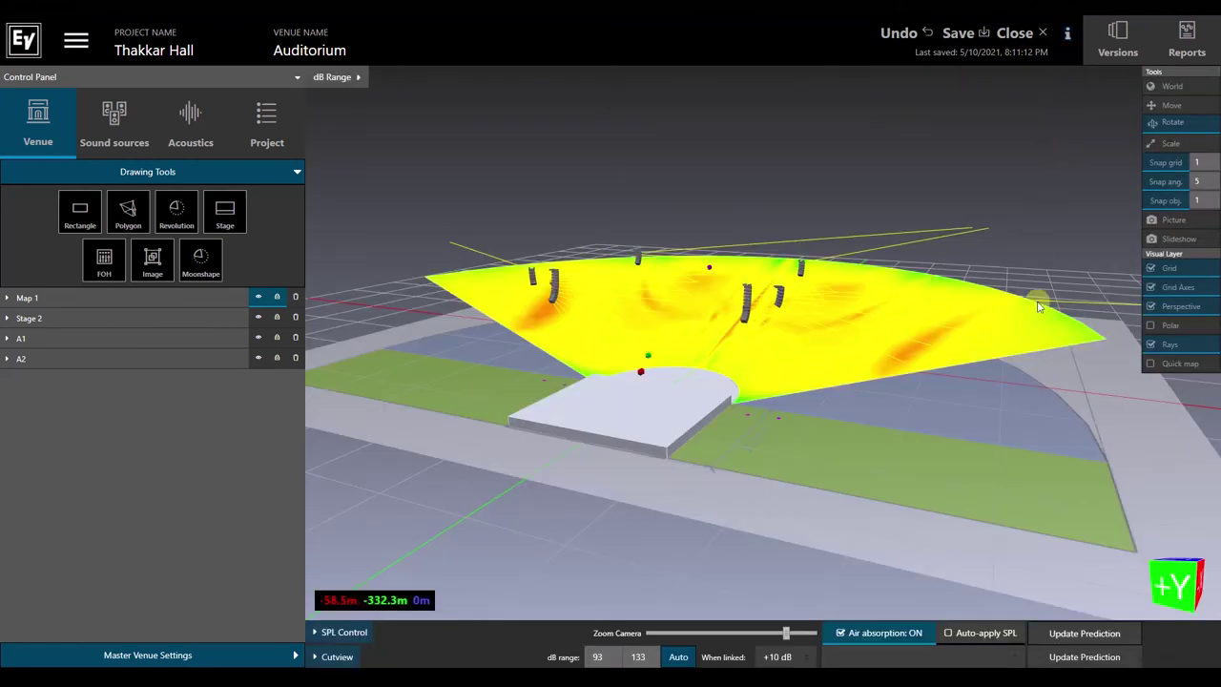